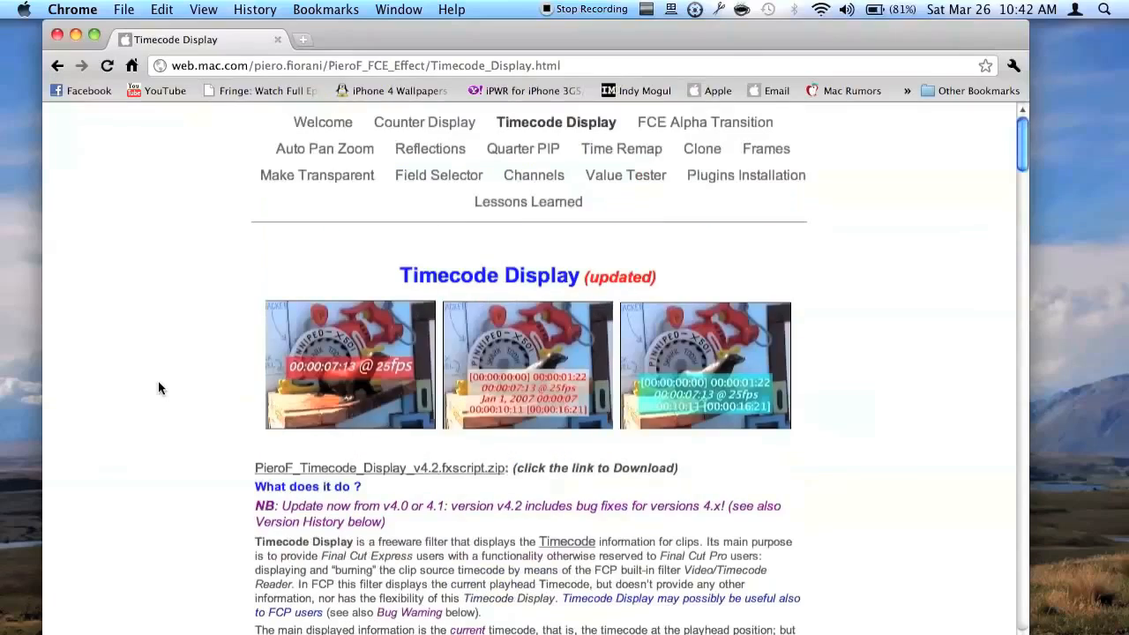
Step: Download PieroF_Timecode_Display_v4.2.fxscript.zip from the web page and extract it in the Downloads folder
{"action": "left_click", "coordinate": [424, 468]}
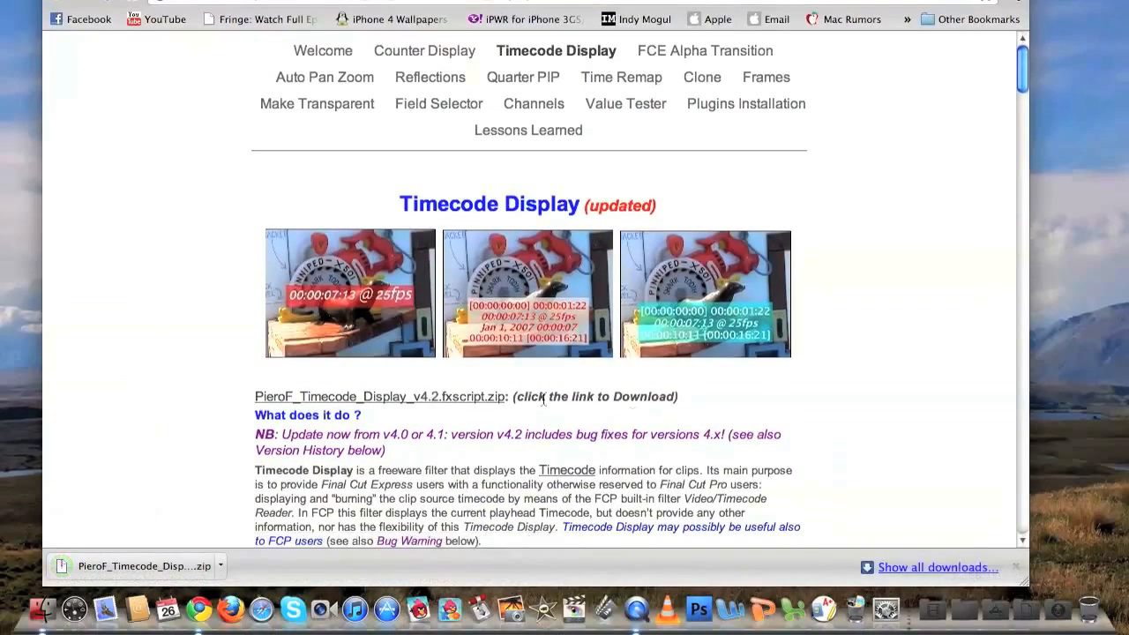
{"action": "left_click", "coordinate": [1066, 613]}
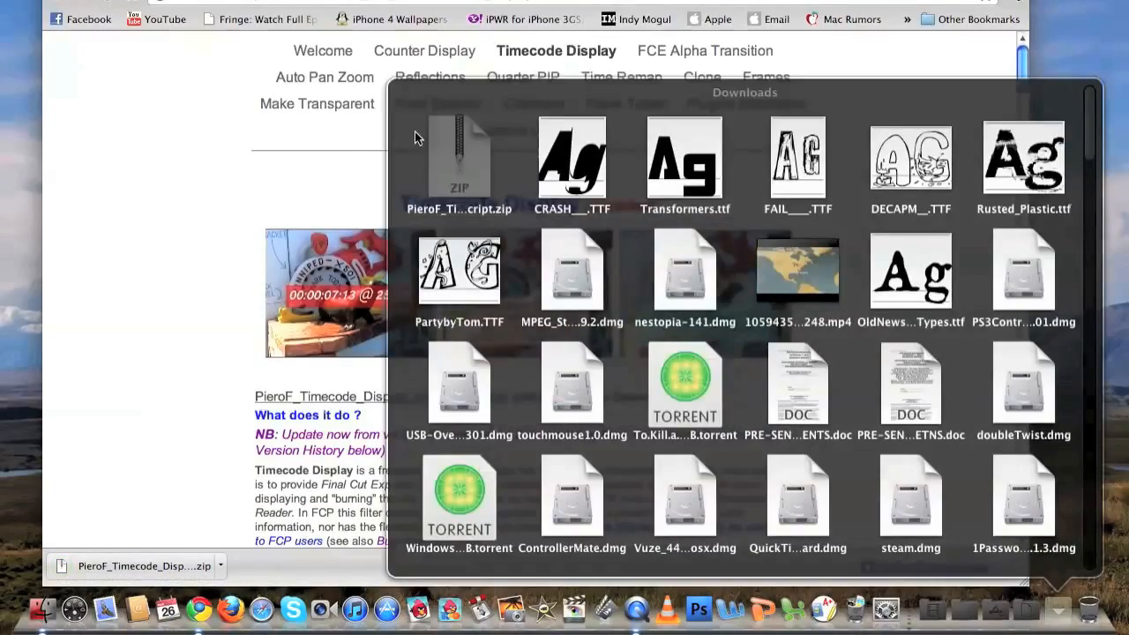
{"action": "left_click", "coordinate": [421, 145]}
{"action": "double_click", "coordinate": [300, 550]}
Step: Open the Plugins folder of Final Cut Express Support, inside Library/Application Support on Macintosh HD, in a new Finder window
{"action": "key", "text": "super+n"}
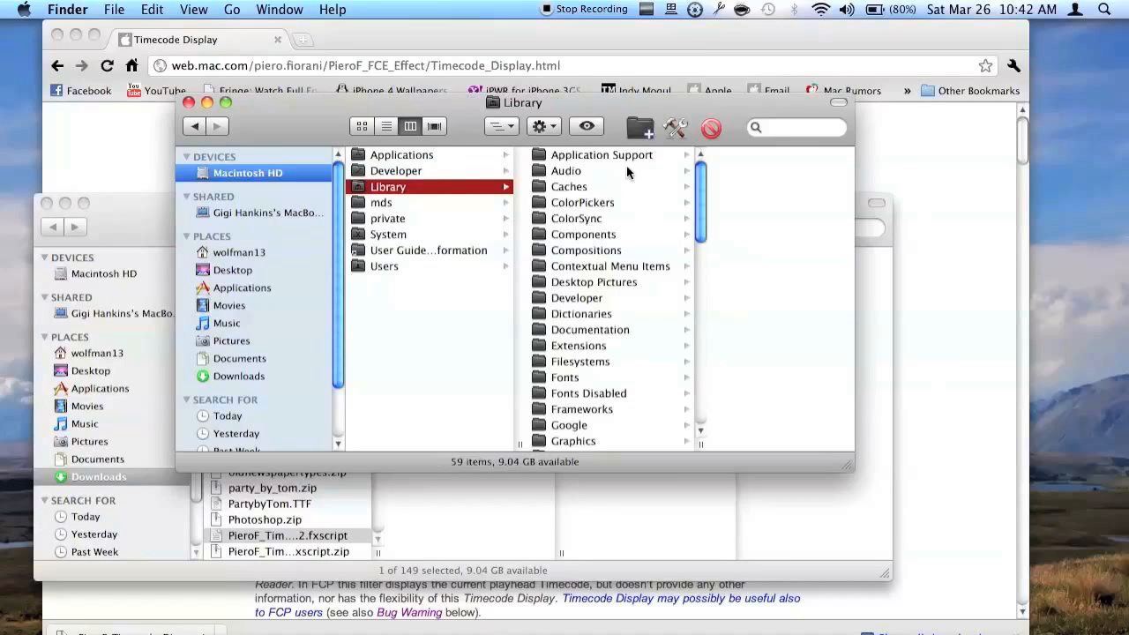
{"action": "left_click", "coordinate": [627, 159]}
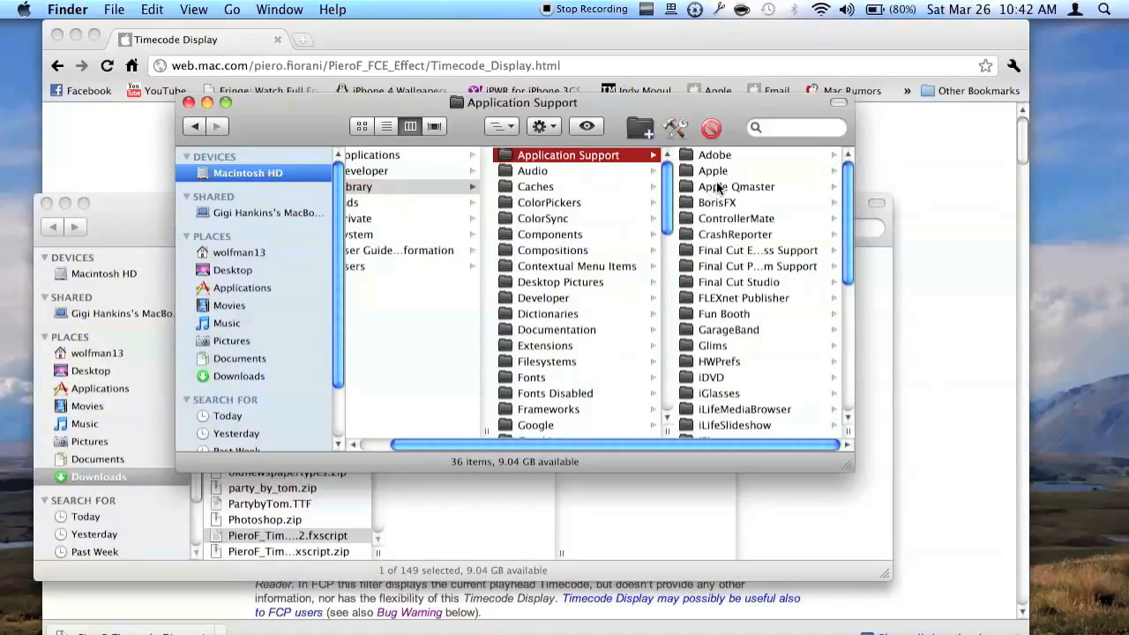
{"action": "left_click", "coordinate": [752, 250]}
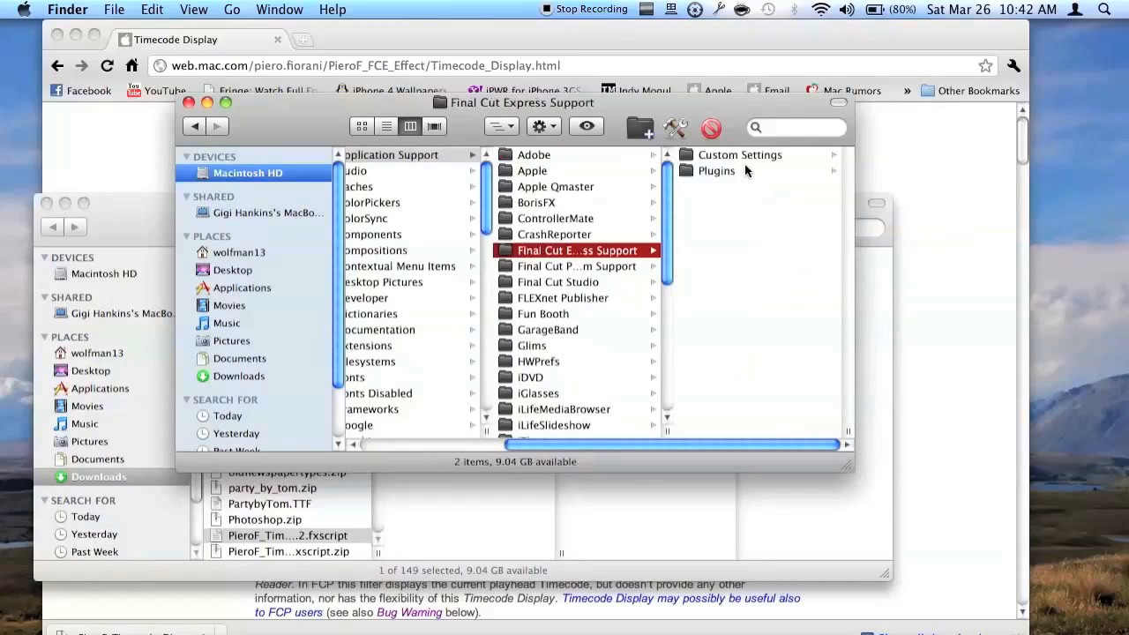
{"action": "left_click", "coordinate": [743, 172]}
Step: Try to move the extracted PieroF_Timecode_Display_v4.2.fxscript into the Plugins folder, declining to replace the existing copy
{"action": "left_click", "coordinate": [504, 568]}
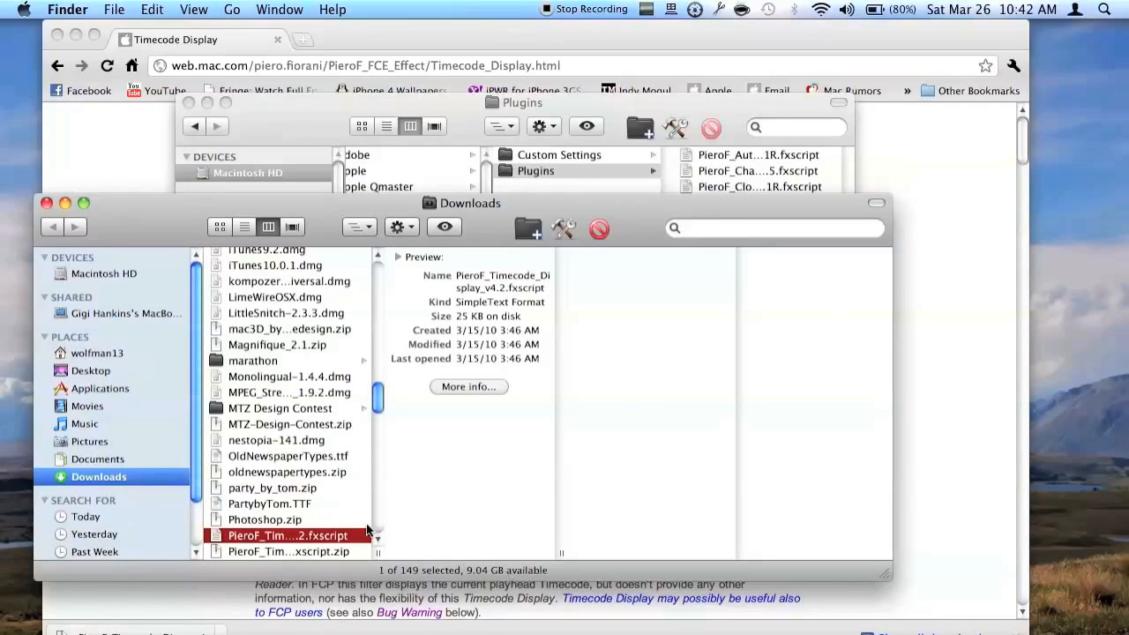
{"action": "left_click_drag", "start_coordinate": [775, 198], "coordinate": [763, 164]}
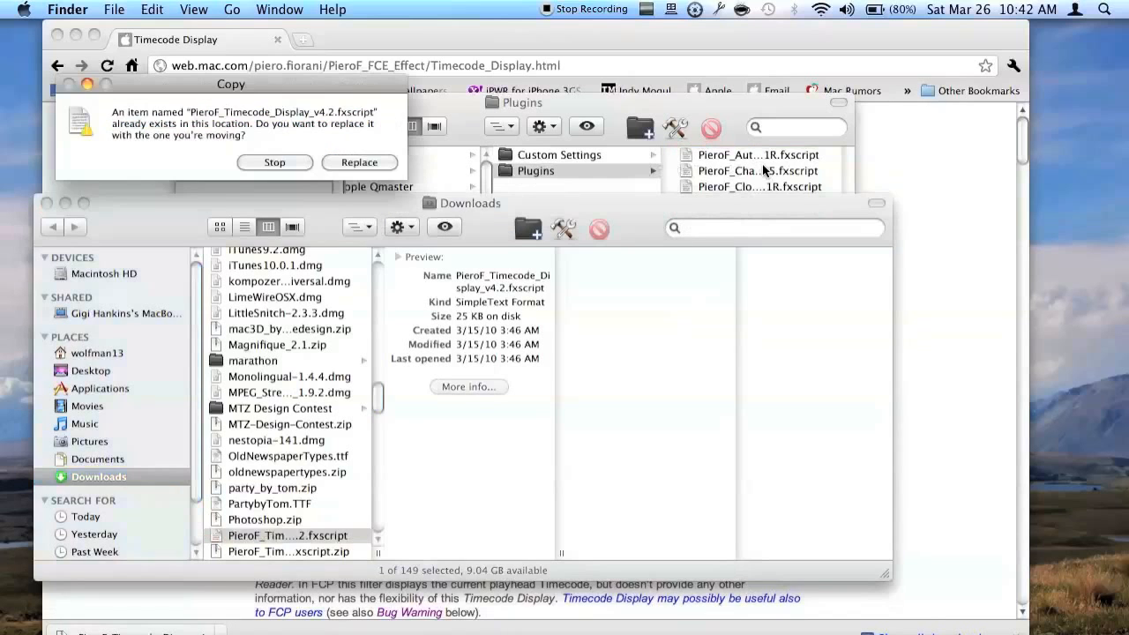
{"action": "left_click", "coordinate": [274, 162]}
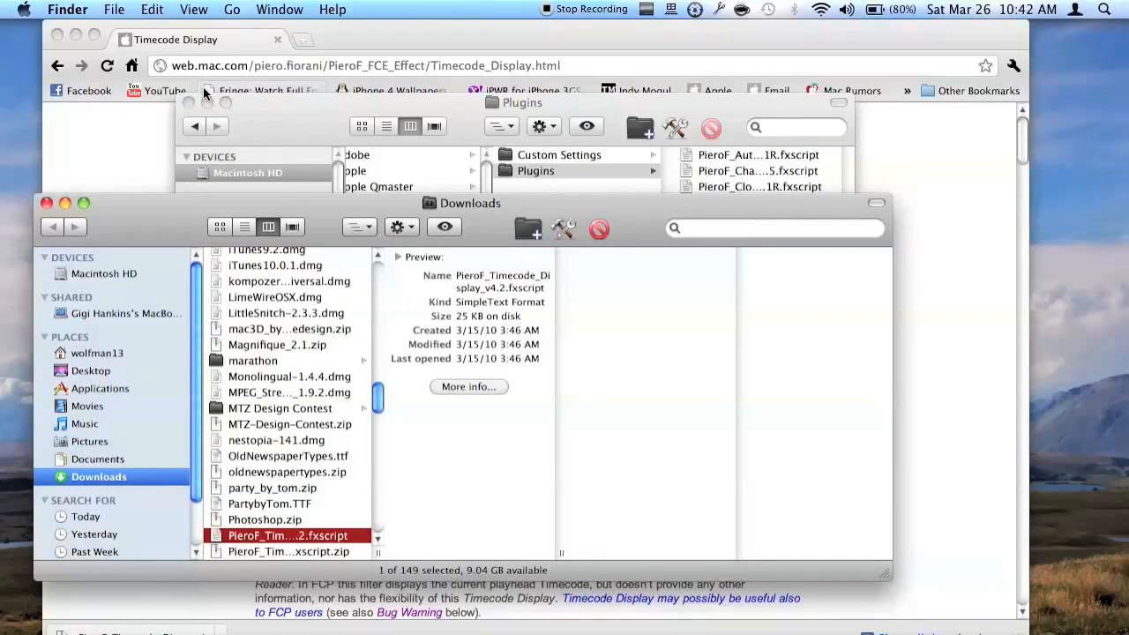
Step: Clear the Finder and browser windows off the desktop and switch to Final Cut Express
{"action": "left_click", "coordinate": [47, 203]}
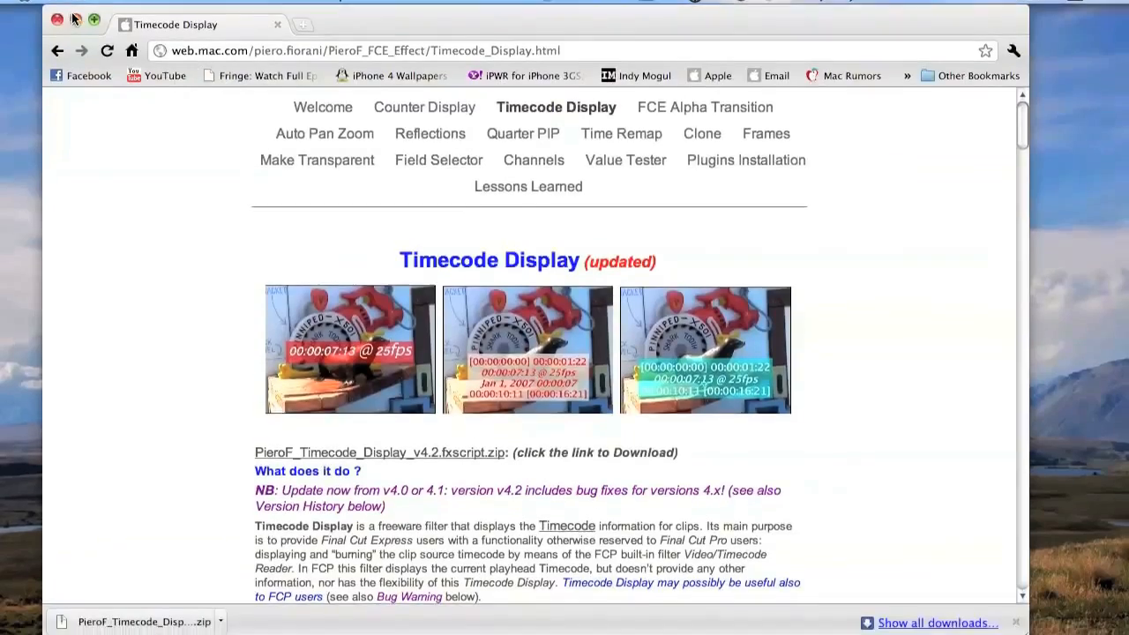
{"action": "left_click", "coordinate": [75, 33]}
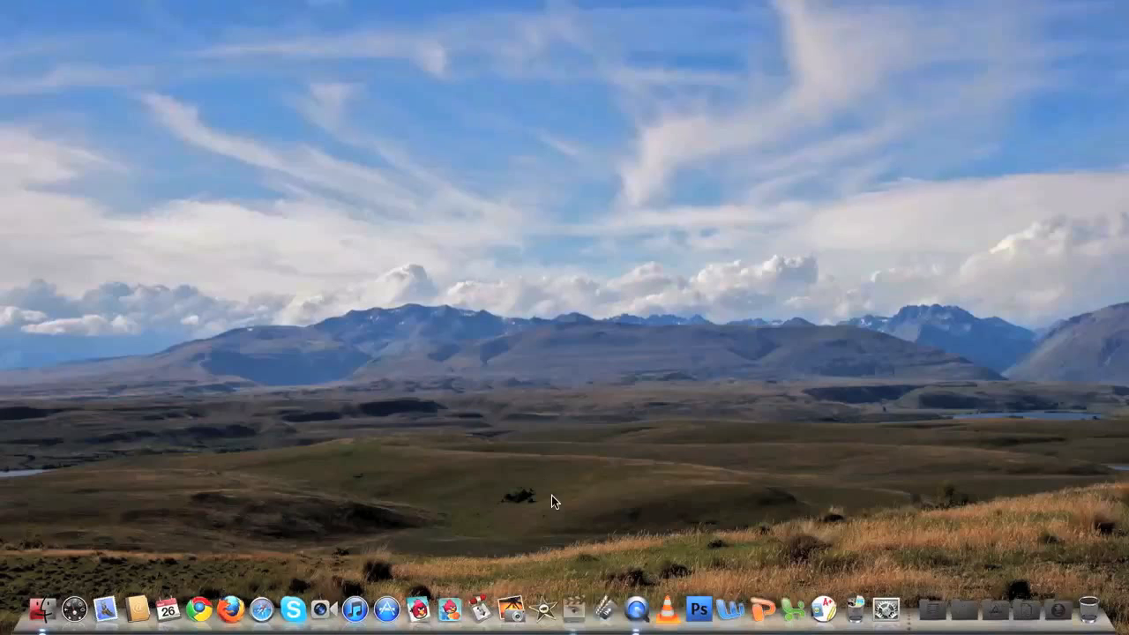
{"action": "left_click", "coordinate": [573, 608]}
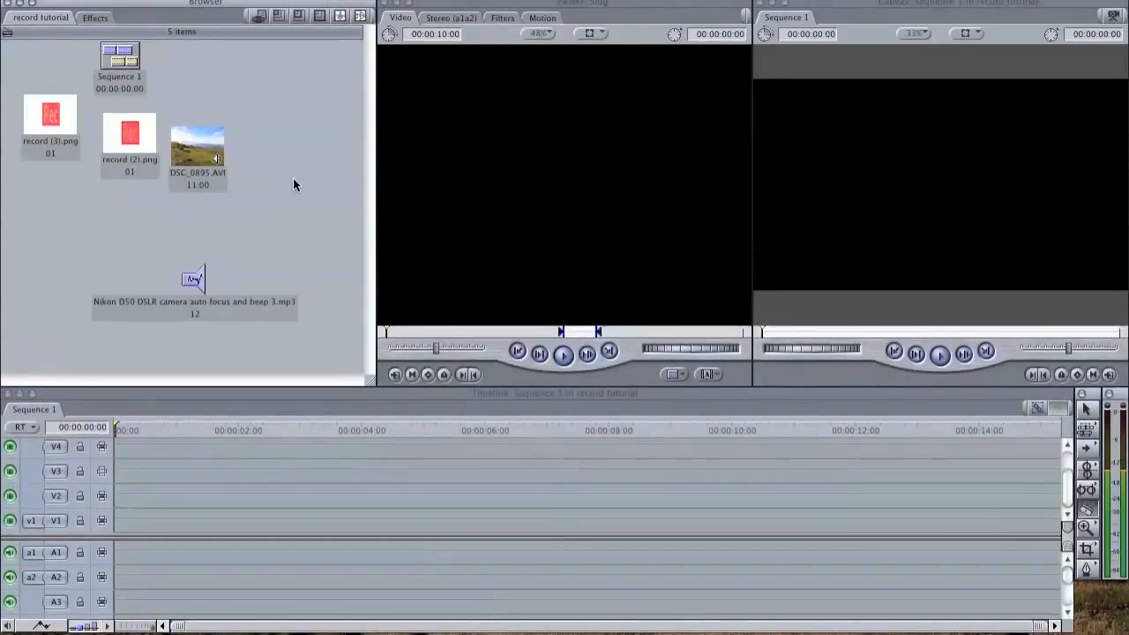
Step: Place DSC_0895.AVI at the start of track V1 and cut the clip at 00:00:02:08
{"action": "left_click_drag", "start_coordinate": [218, 152], "coordinate": [123, 517]}
{"action": "left_click_drag", "start_coordinate": [164, 429], "coordinate": [255, 429]}
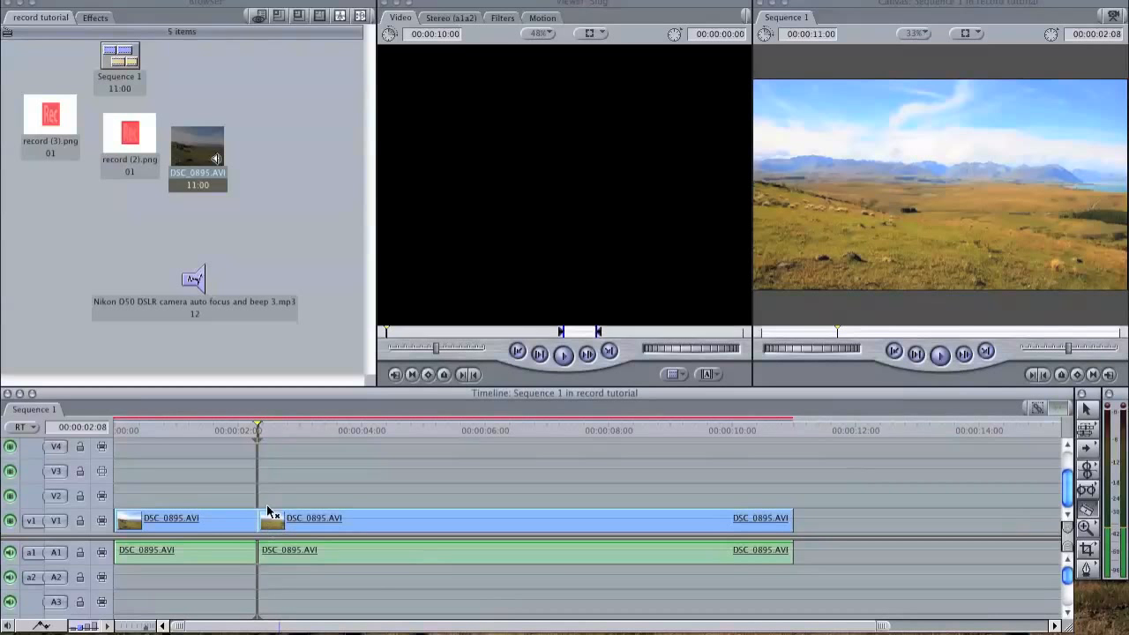
{"action": "mouse_move", "coordinate": [257, 430]}
{"action": "left_mouse_down"}
{"action": "mouse_move", "coordinate": [314, 434]}
{"action": "mouse_move", "coordinate": [269, 433]}
{"action": "left_mouse_up"}
{"action": "key", "text": "Up"}
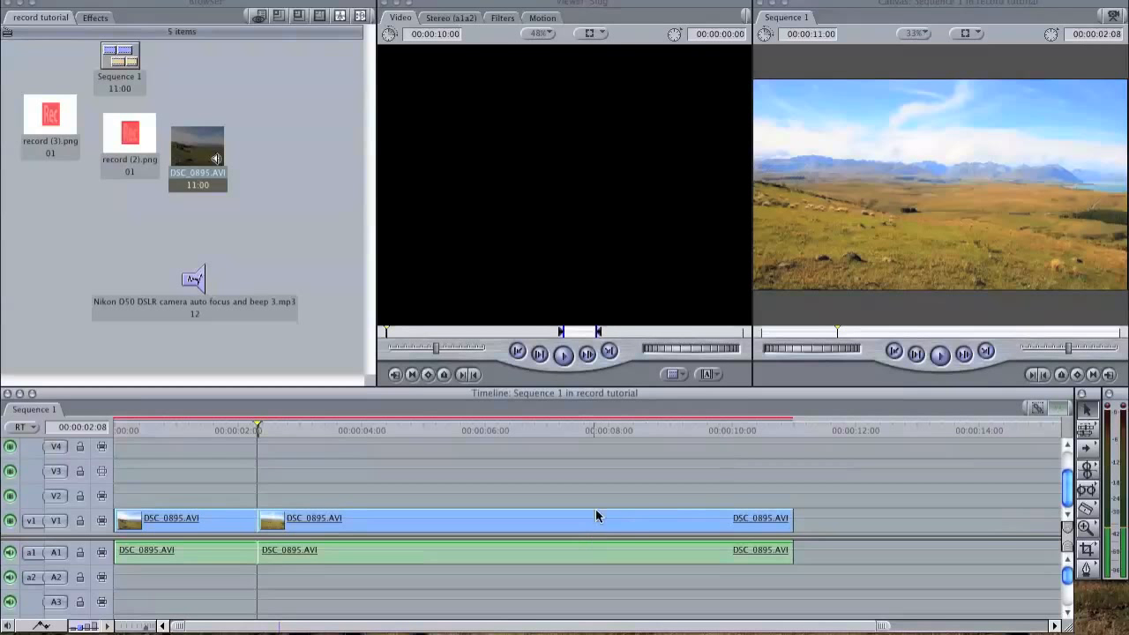
Step: With the playhead at 00:00:03:03, set the second clip's Widescreen filter Offset to 0 and Border to 4
{"action": "left_click_drag", "start_coordinate": [258, 430], "coordinate": [334, 439]}
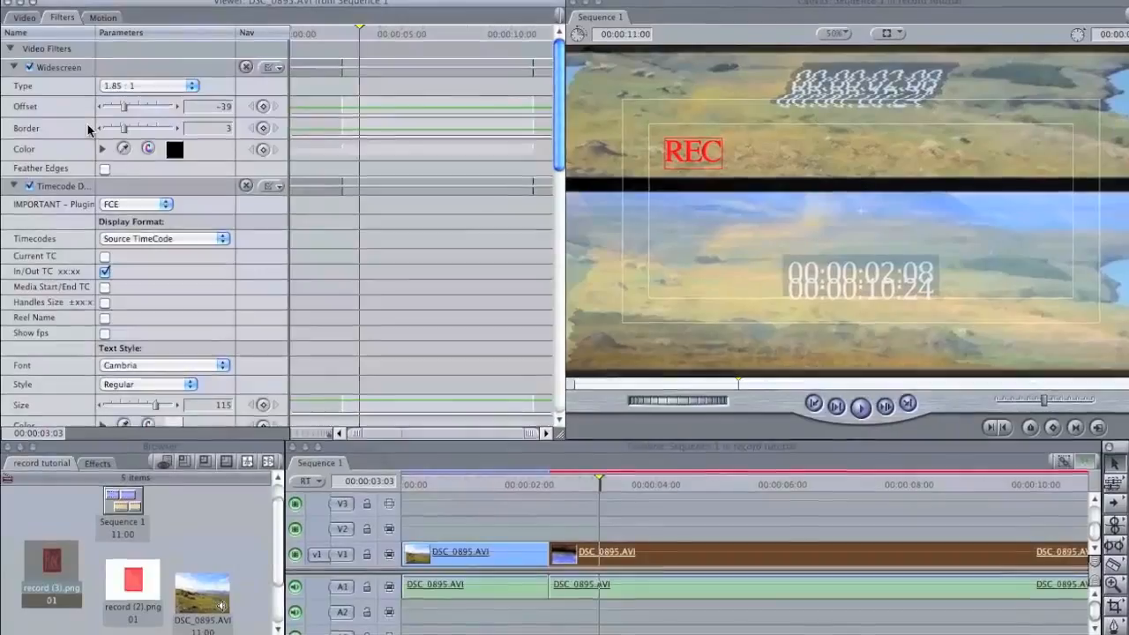
{"action": "scroll", "coordinate": [87, 125], "scroll_direction": "down", "scroll_amount": 5}
{"action": "scroll", "coordinate": [88, 125], "scroll_direction": "up", "scroll_amount": 5}
{"action": "left_click", "coordinate": [138, 106]}
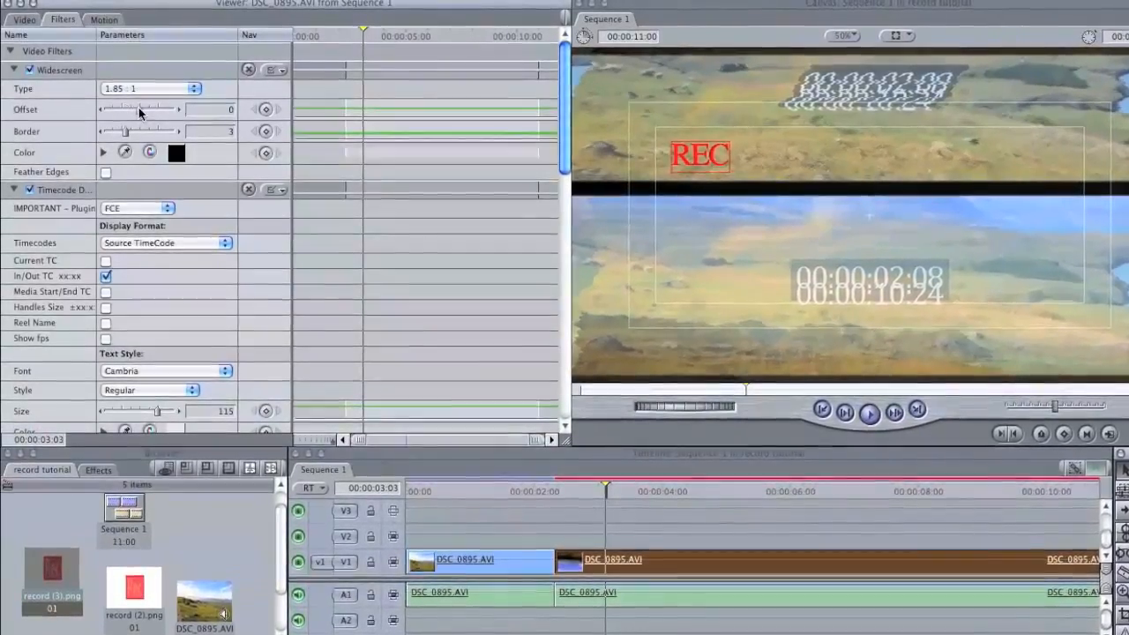
{"action": "left_click_drag", "start_coordinate": [127, 131], "coordinate": [134, 130]}
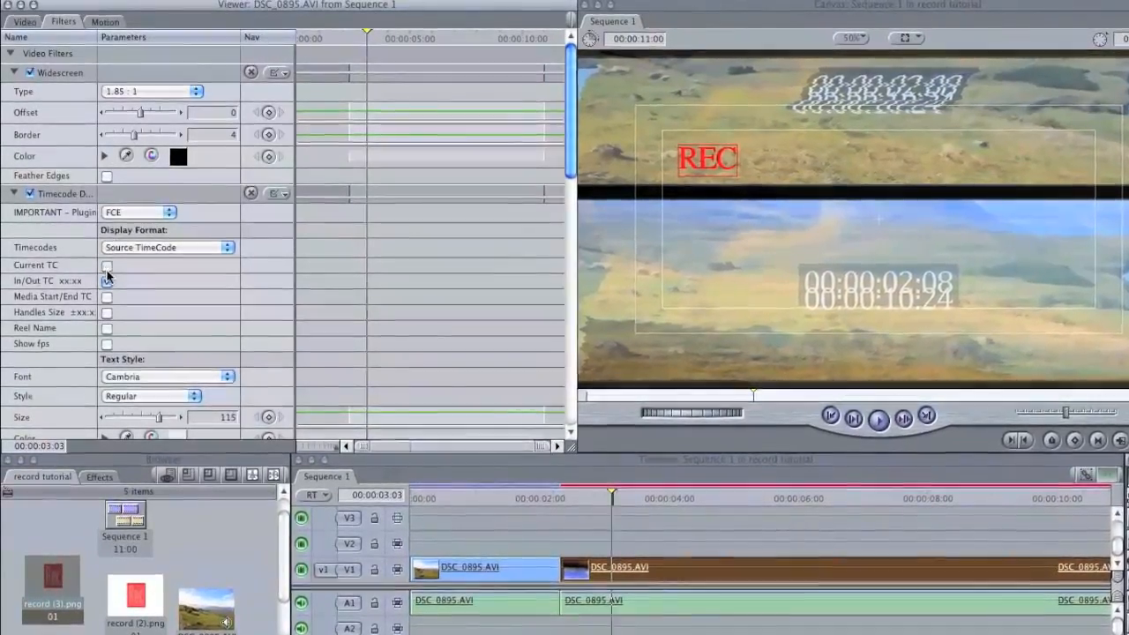
Step: Turn off both the Current TC and In/Out TC options in the Timecode Display filter
{"action": "left_click", "coordinate": [107, 268]}
{"action": "left_click", "coordinate": [107, 268]}
{"action": "left_click", "coordinate": [107, 281]}
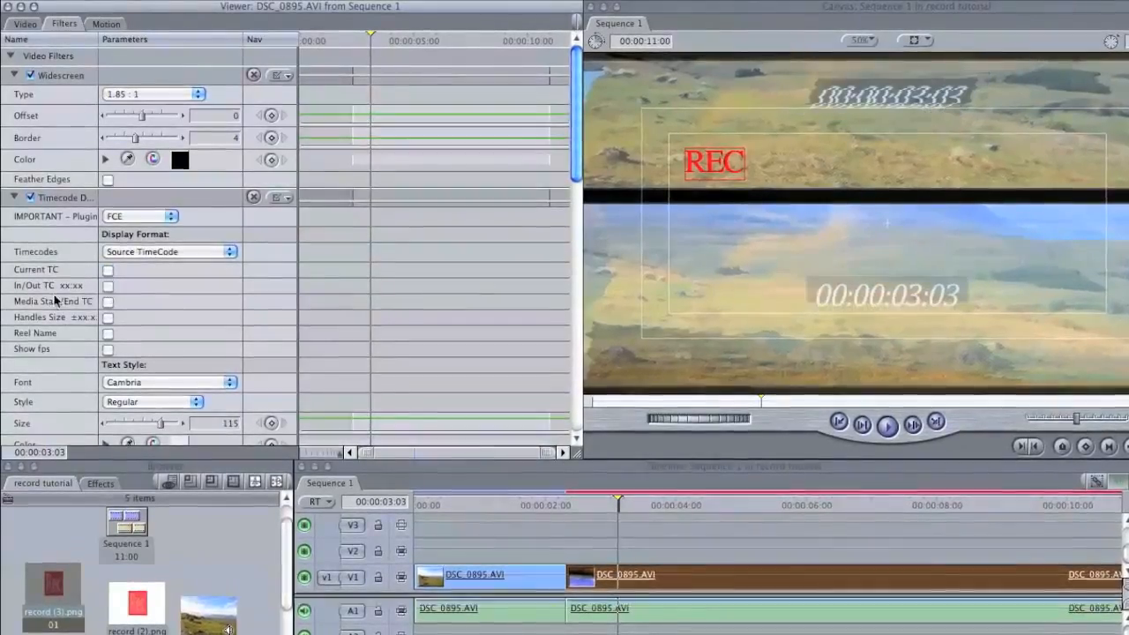
Step: Set the Bad TV filter's Waviness to 8 and Roll to -100
{"action": "scroll", "coordinate": [55, 301], "scroll_direction": "down", "scroll_amount": 5}
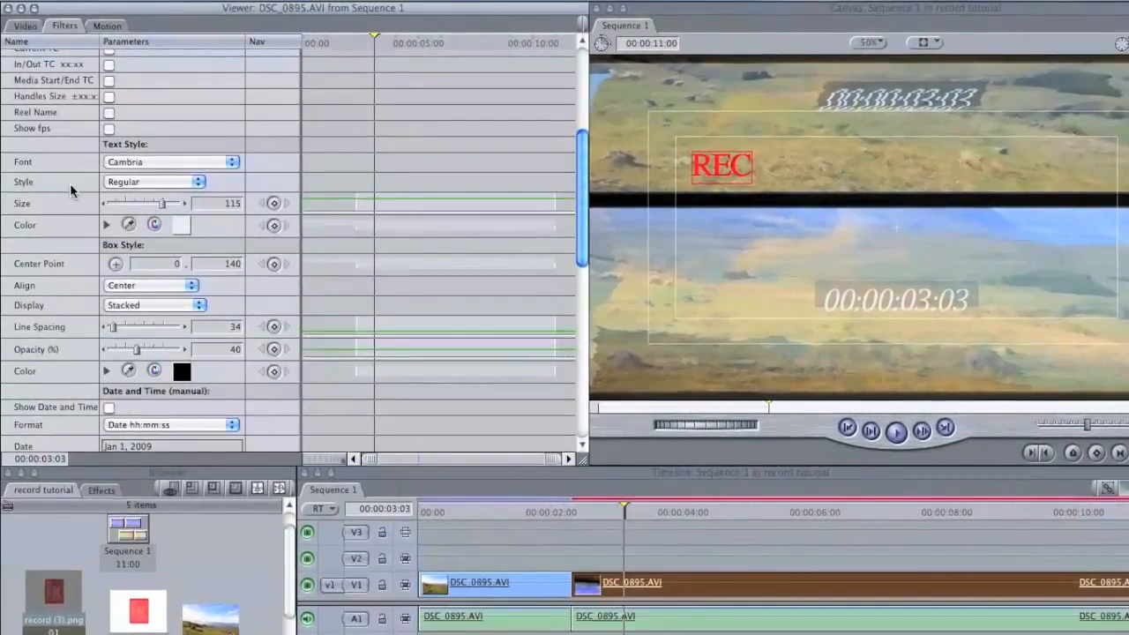
{"action": "scroll", "coordinate": [70, 184], "scroll_direction": "up", "scroll_amount": 5}
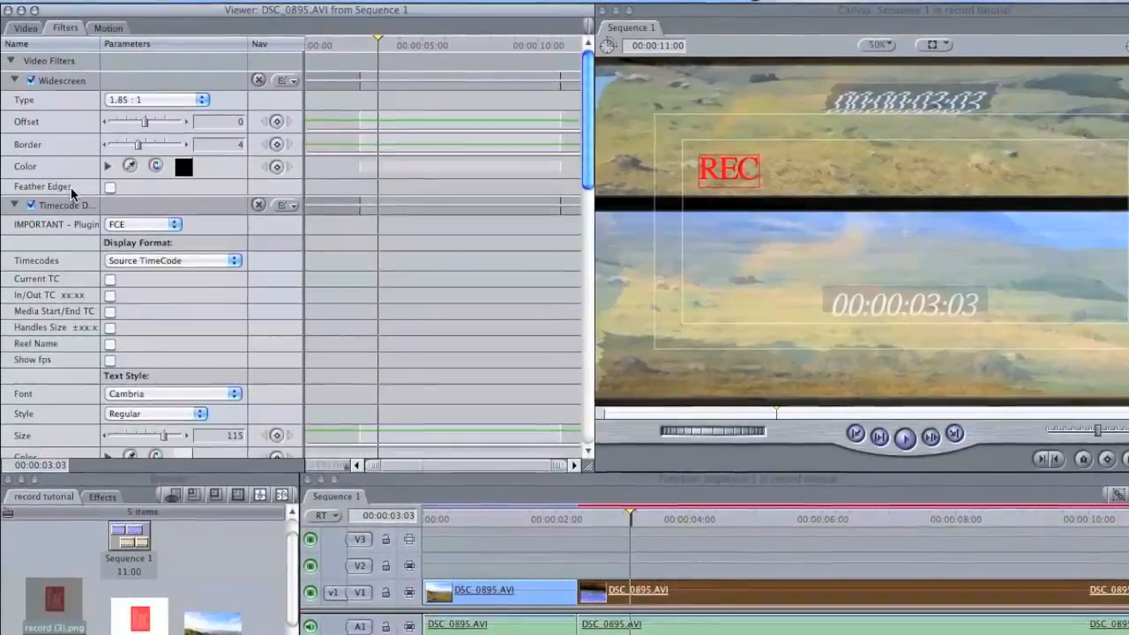
{"action": "scroll", "coordinate": [71, 193], "scroll_direction": "down", "scroll_amount": 5}
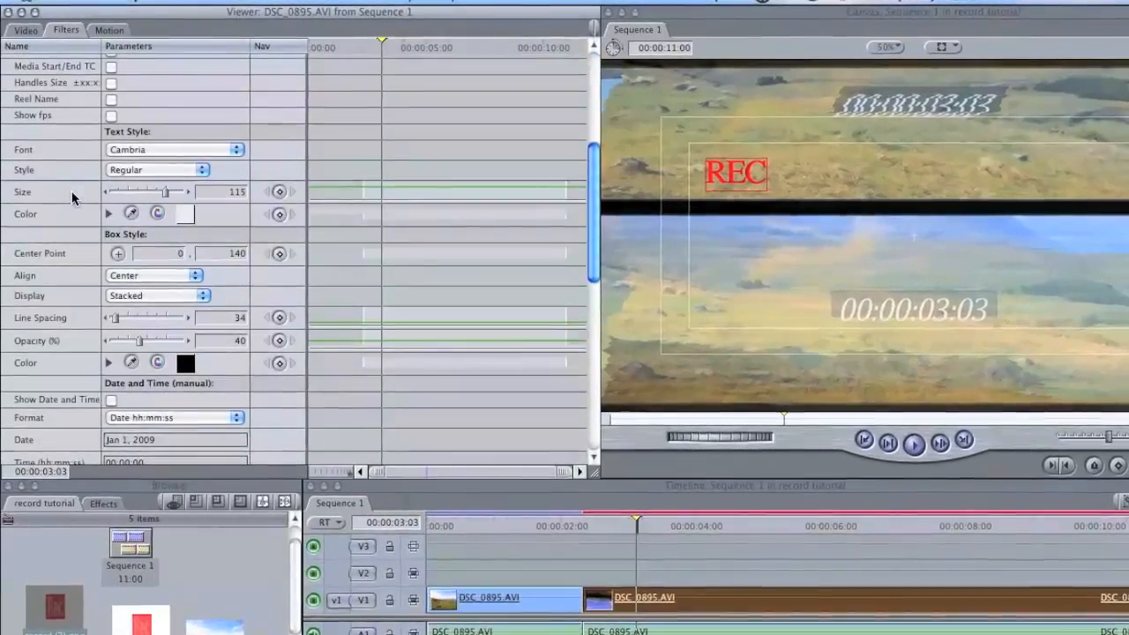
{"action": "scroll", "coordinate": [71, 198], "scroll_direction": "down", "scroll_amount": 8}
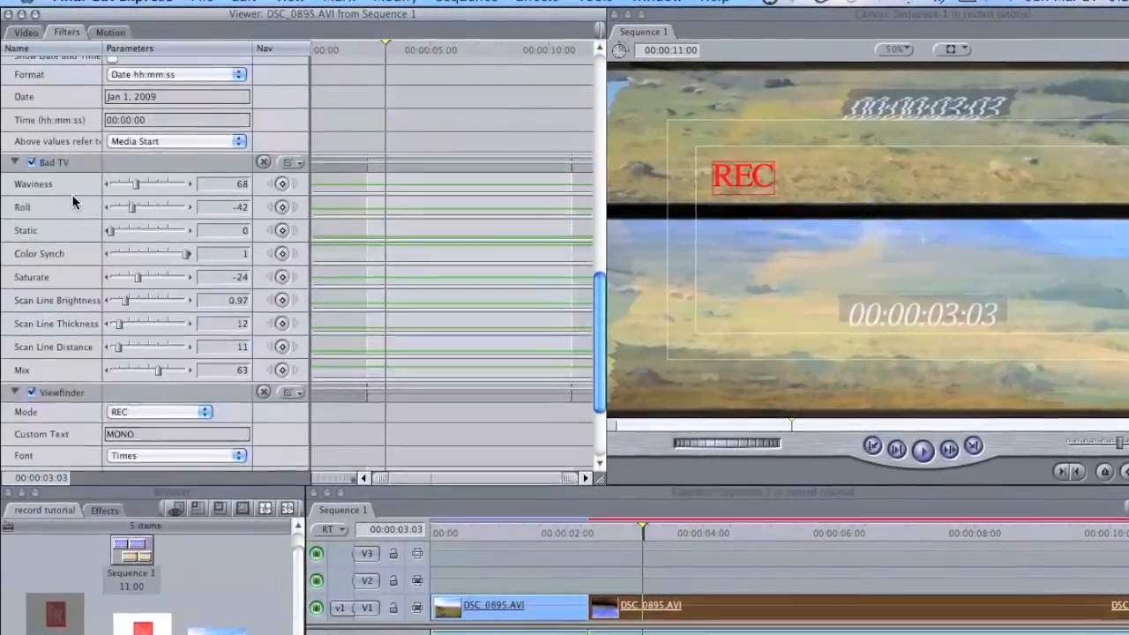
{"action": "scroll", "coordinate": [72, 195], "scroll_direction": "down", "scroll_amount": 4}
{"action": "scroll", "coordinate": [74, 198], "scroll_direction": "up", "scroll_amount": 5}
{"action": "left_click", "coordinate": [116, 227]}
{"action": "left_click", "coordinate": [106, 228]}
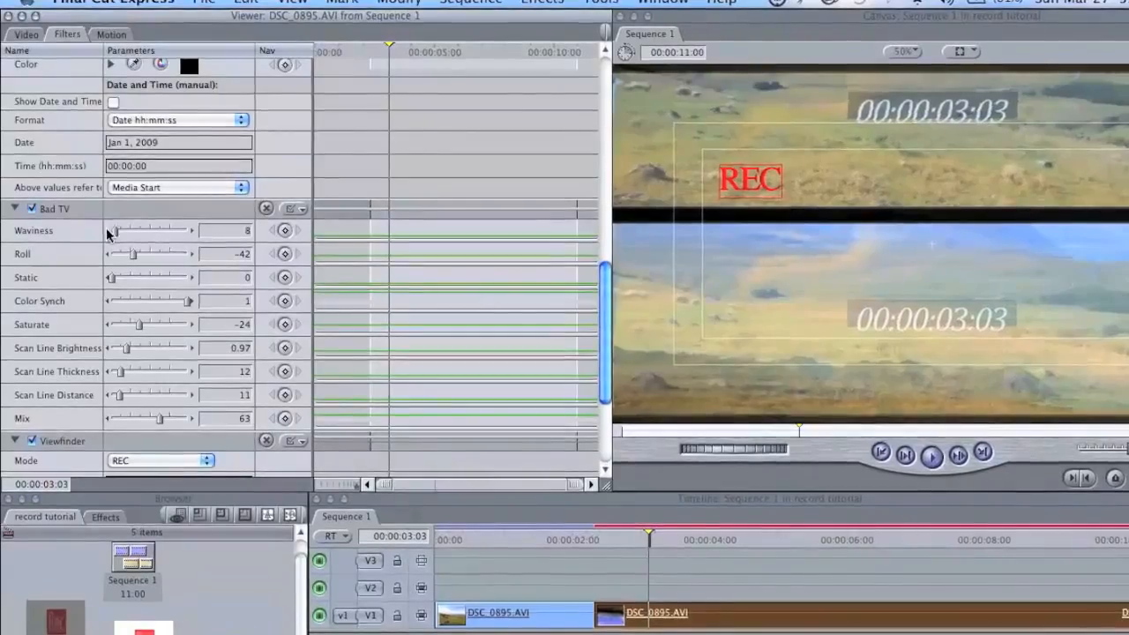
{"action": "left_click_drag", "start_coordinate": [134, 254], "coordinate": [71, 257]}
Step: Move the Viewfinder filter's REC label out of the frame, to location -950.18, -220.33
{"action": "scroll", "coordinate": [69, 258], "scroll_direction": "down", "scroll_amount": 5}
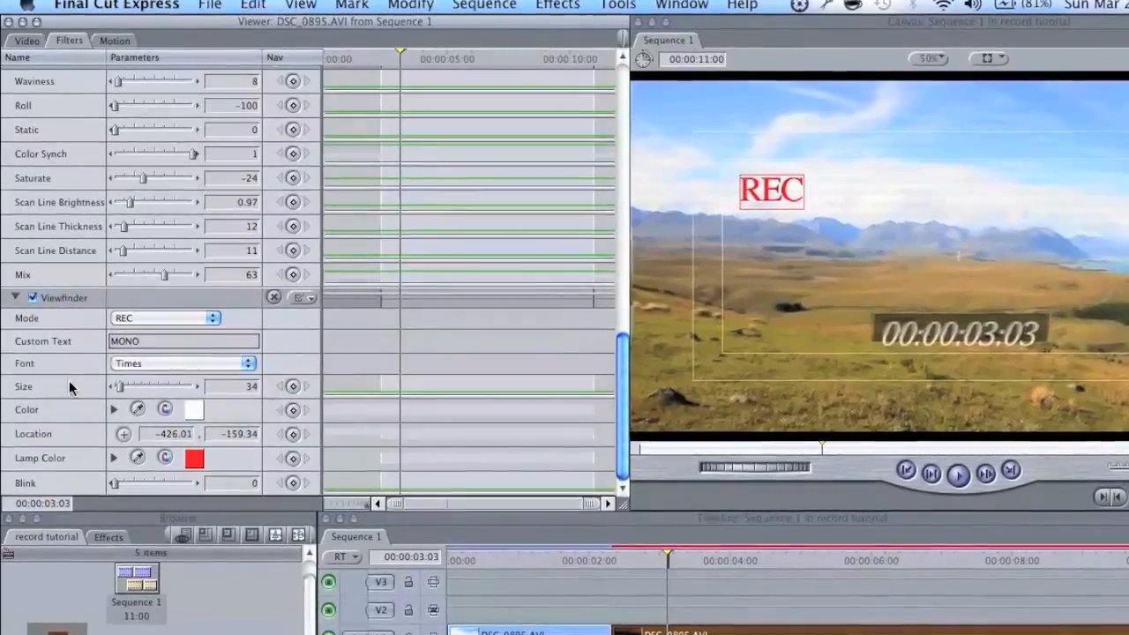
{"action": "left_click", "coordinate": [124, 434]}
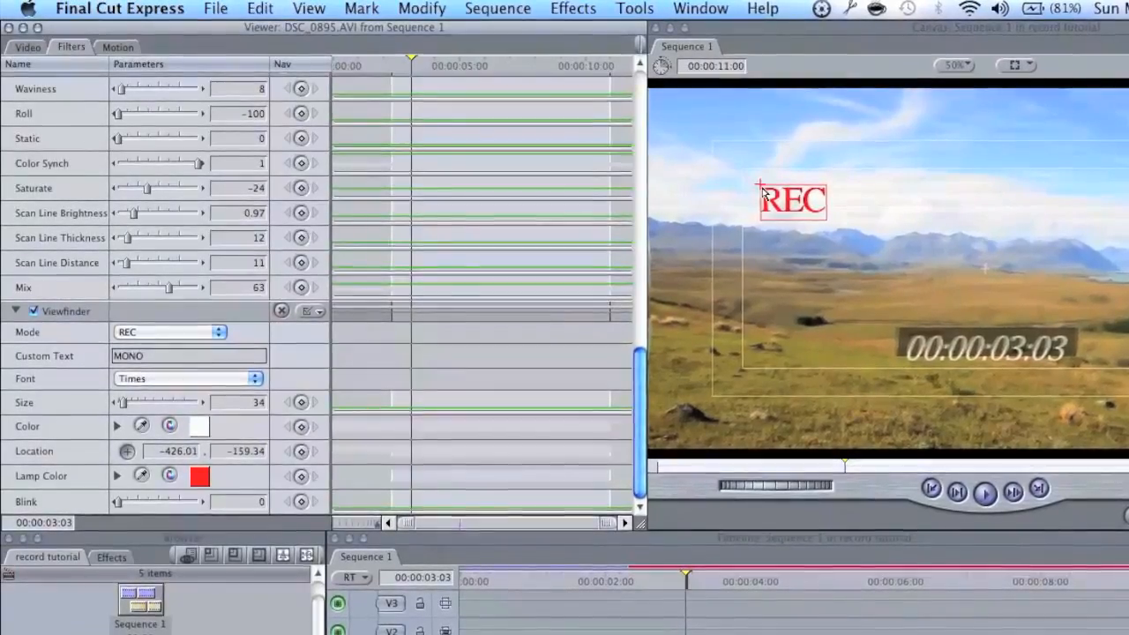
{"action": "left_click_drag", "start_coordinate": [720, 182], "coordinate": [530, 166]}
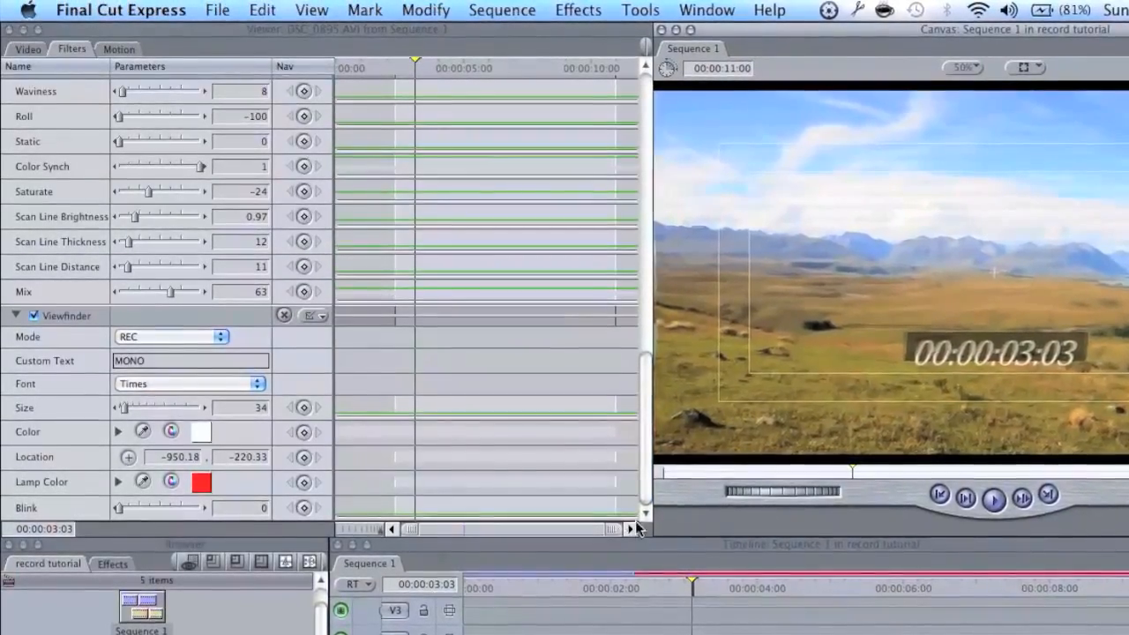
Step: Deselect the Rec overlay clips and check the picture at several points in the sequence, ending at 00:00:02:17
{"action": "left_click", "coordinate": [628, 587]}
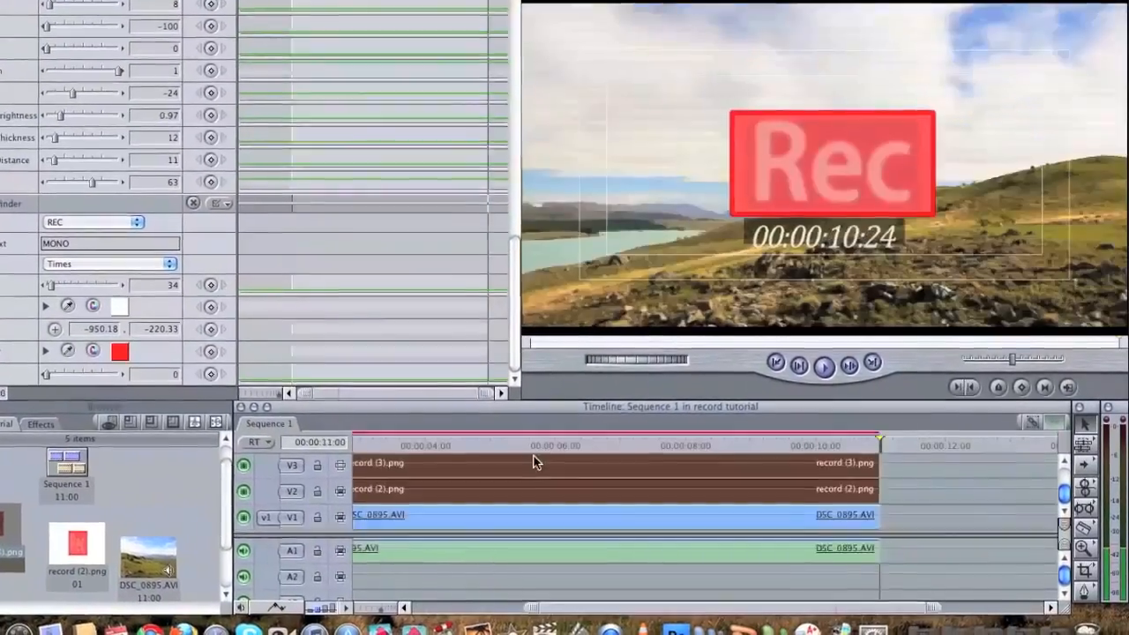
{"action": "scroll", "coordinate": [532, 461], "scroll_direction": "left", "scroll_amount": 5}
{"action": "left_click", "coordinate": [455, 464]}
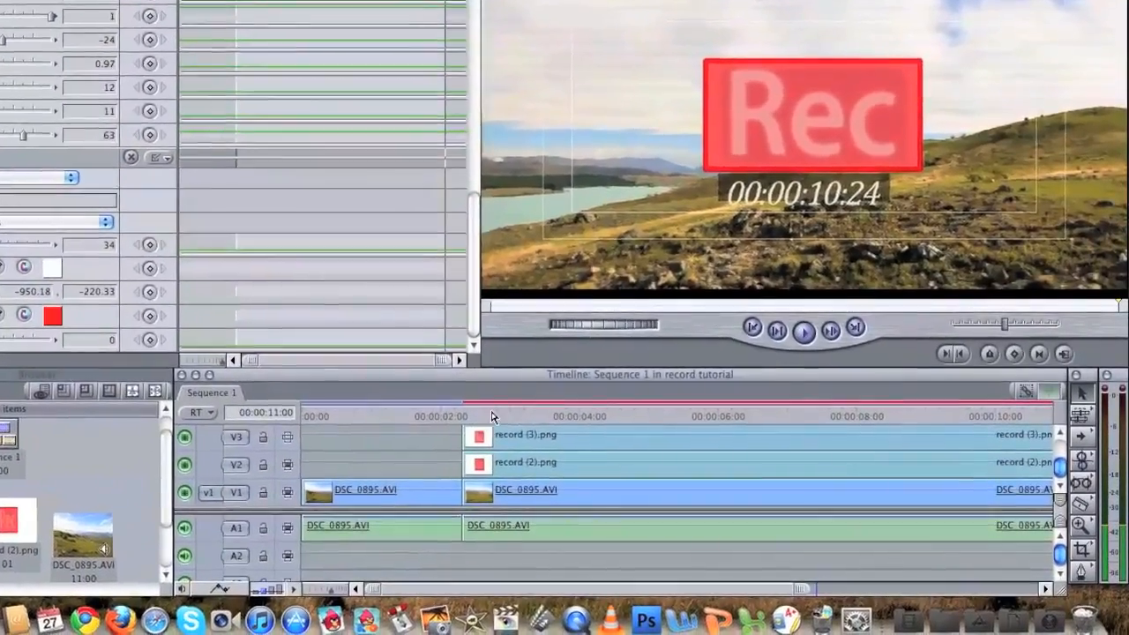
{"action": "left_click", "coordinate": [563, 426]}
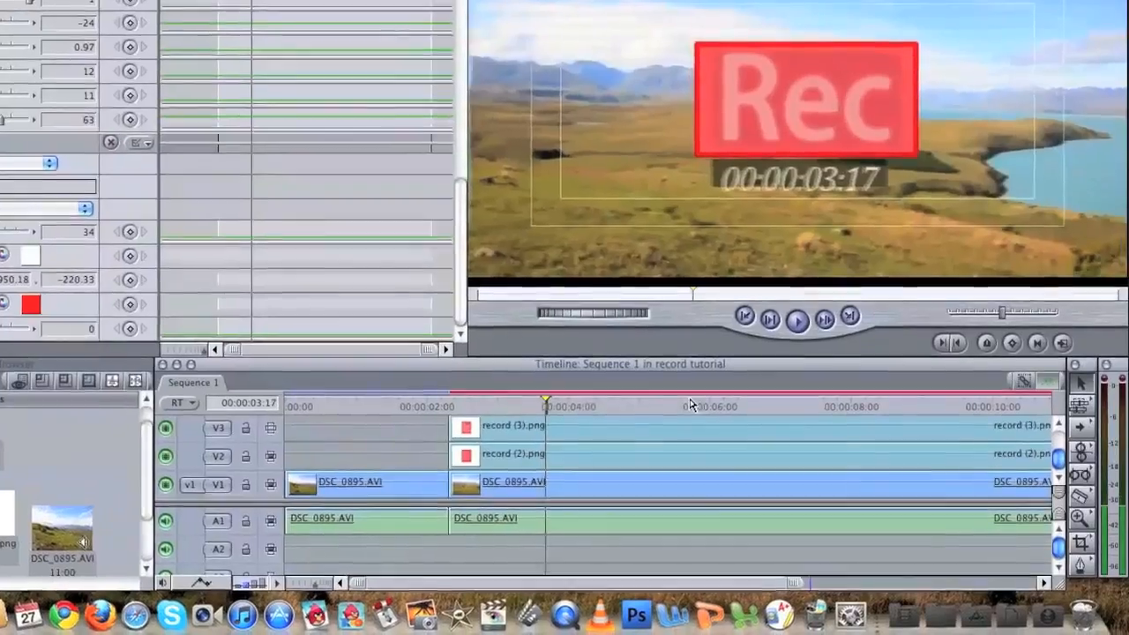
{"action": "left_click", "coordinate": [698, 403]}
{"action": "left_click", "coordinate": [473, 403]}
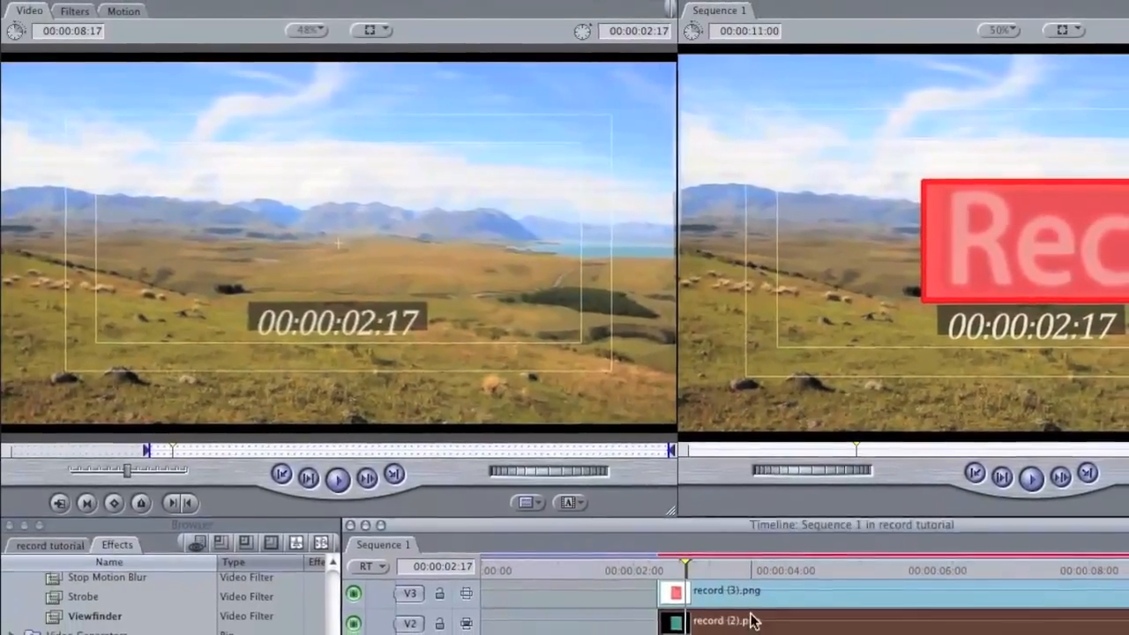
Step: Apply the Blink video filter to the record (3).png clip on track V3 and show its filter parameters
{"action": "double_click", "coordinate": [751, 621]}
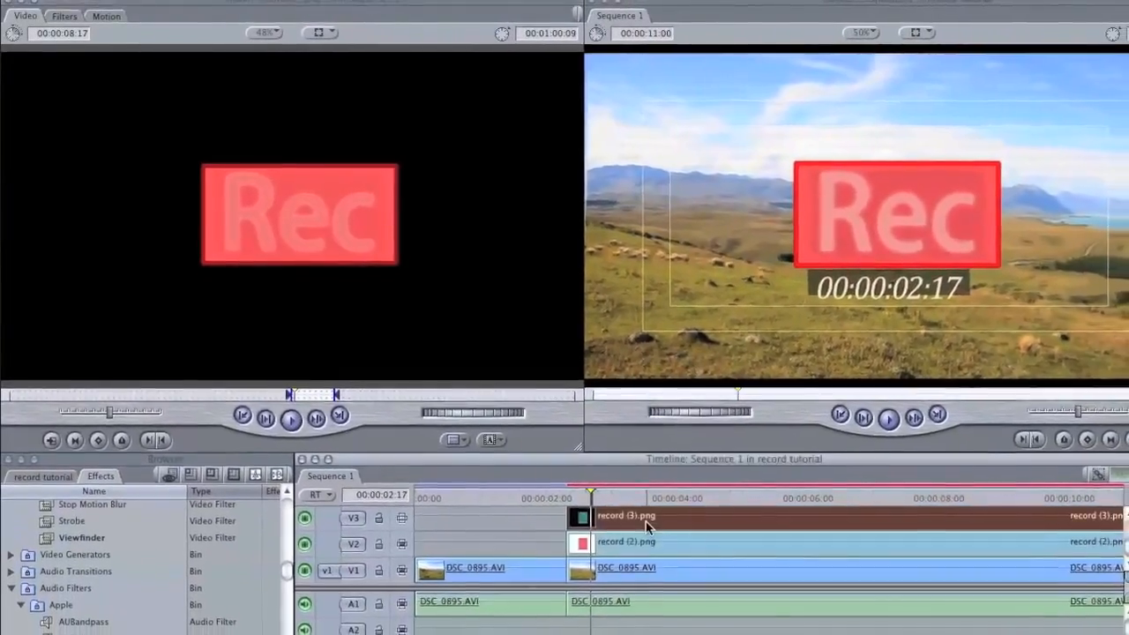
{"action": "left_click", "coordinate": [473, 540]}
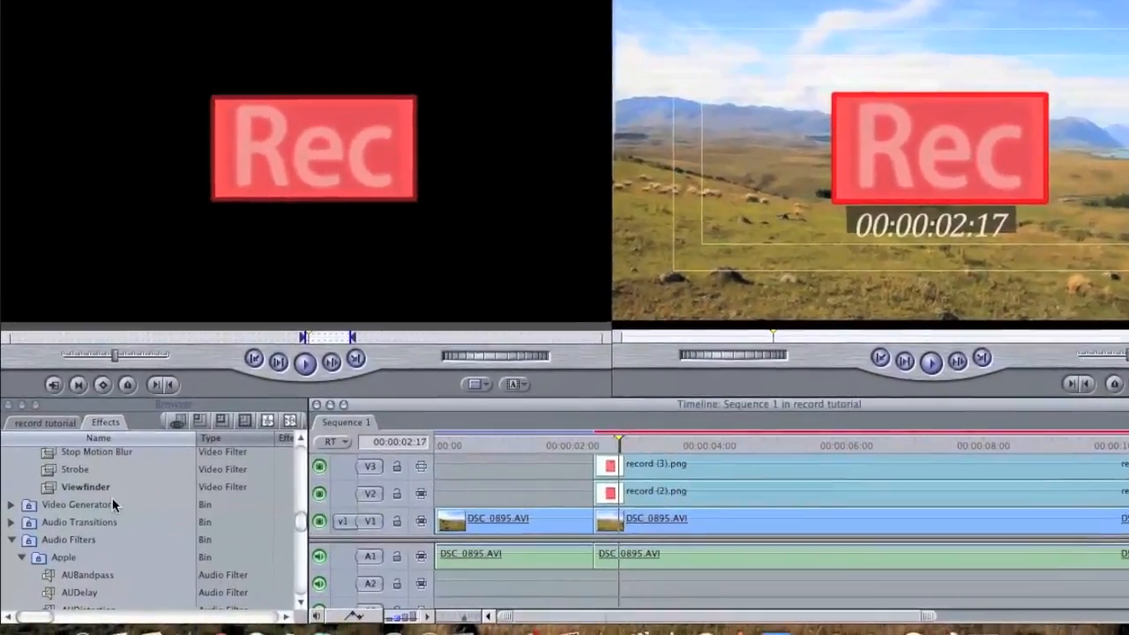
{"action": "scroll", "coordinate": [130, 461], "scroll_direction": "up", "scroll_amount": 3}
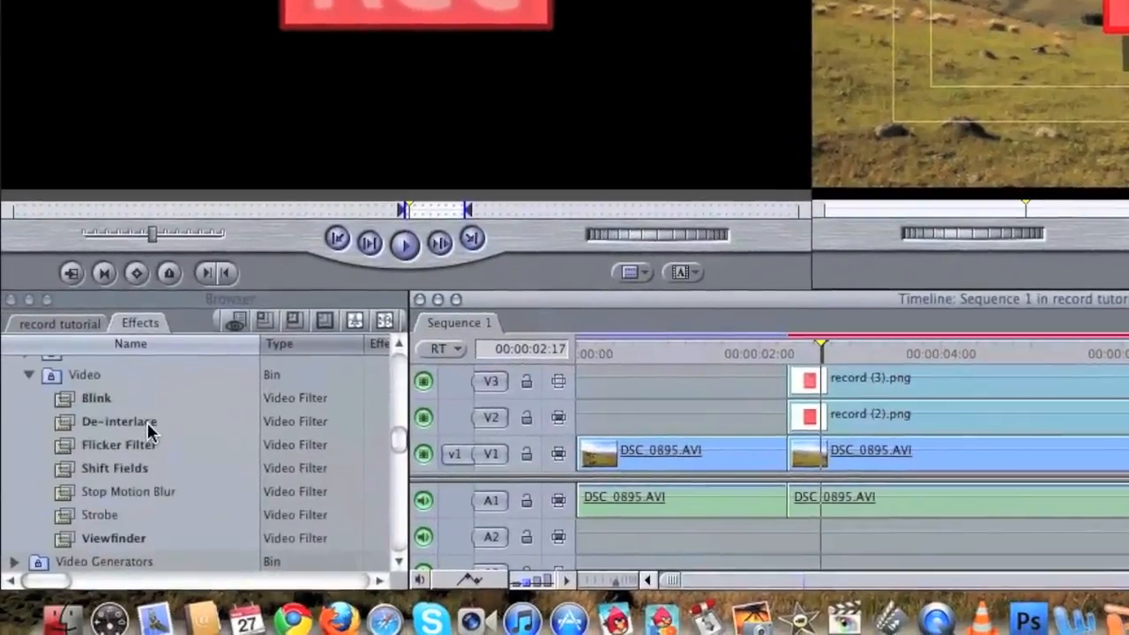
{"action": "left_click_drag", "start_coordinate": [76, 400], "coordinate": [135, 393]}
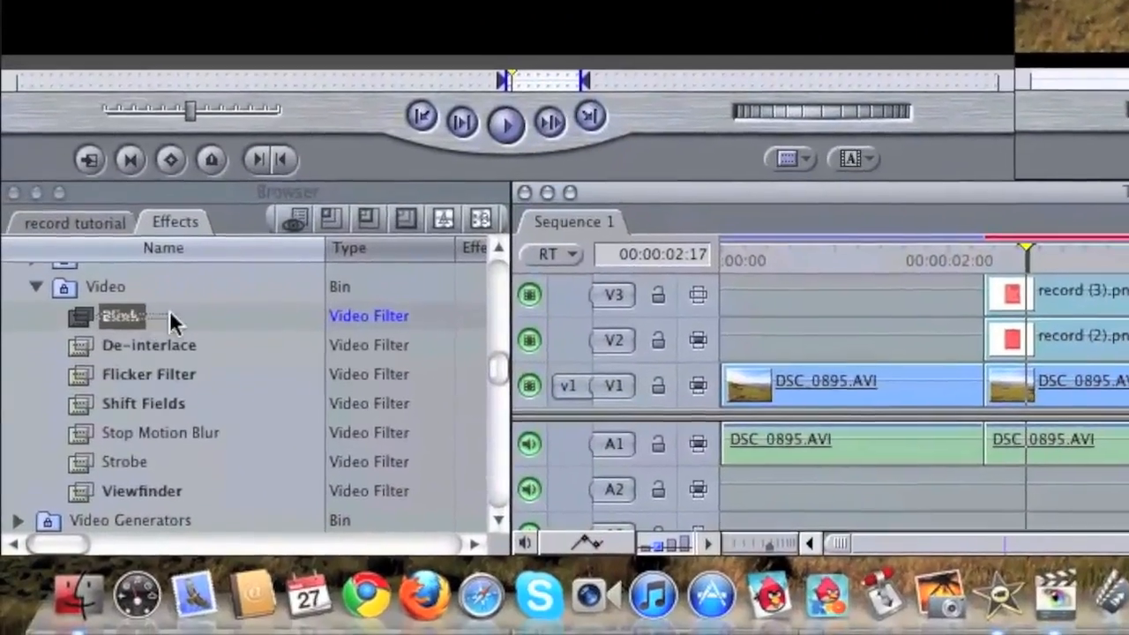
{"action": "left_click_drag", "start_coordinate": [169, 312], "coordinate": [362, 365]}
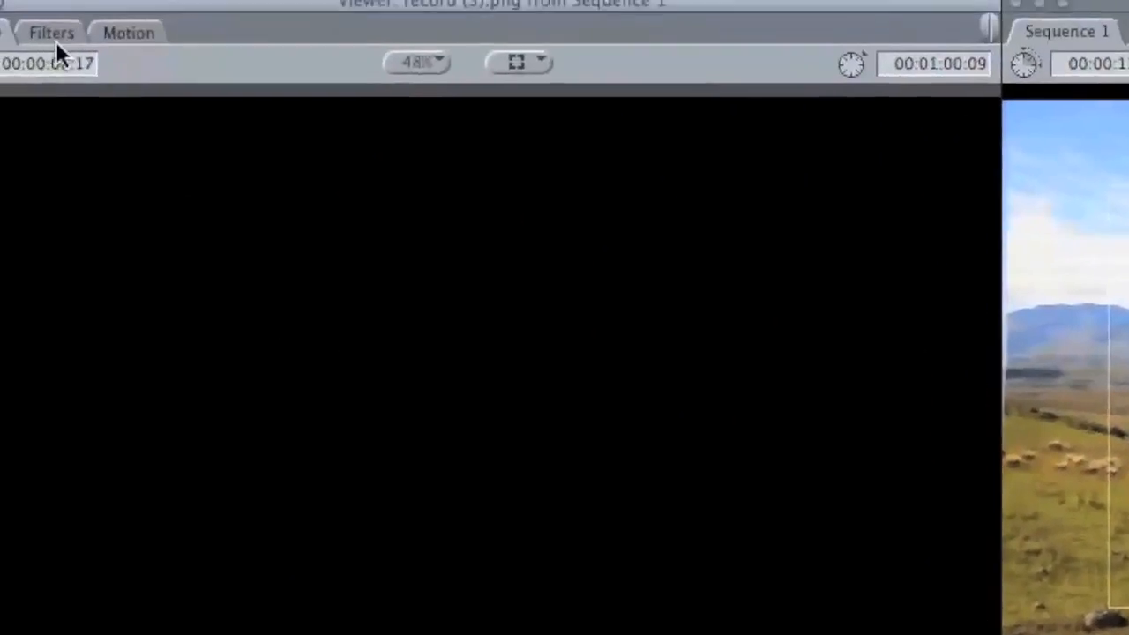
{"action": "left_click", "coordinate": [56, 41]}
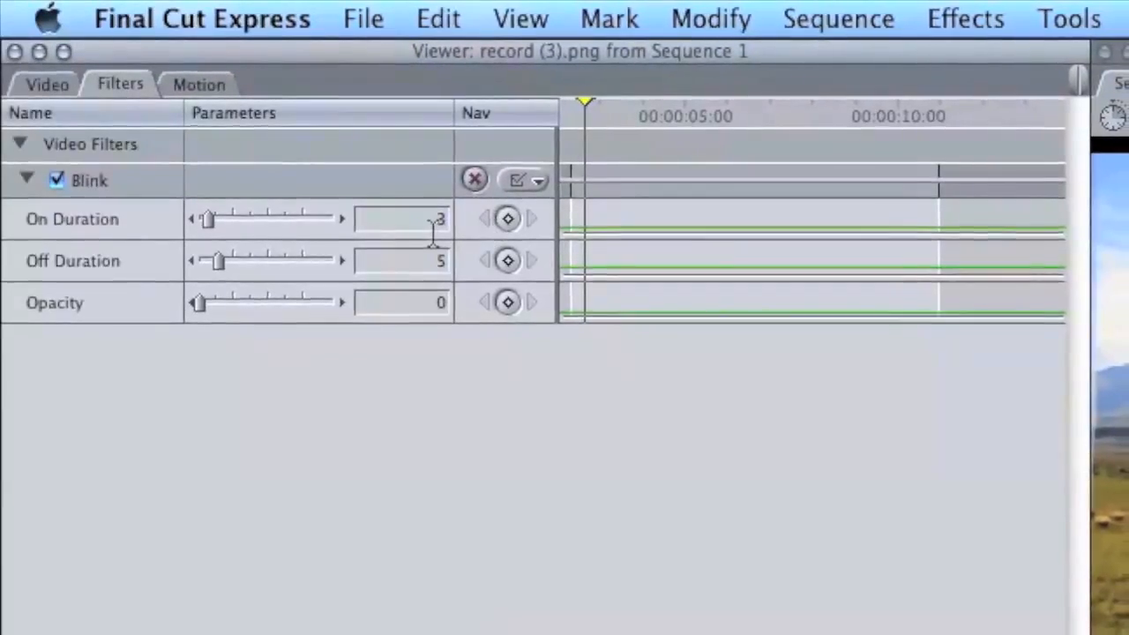
Step: Set the Blink filter's On Duration and Off Duration to 20, and check the blinking in the sequence, ending at 00:00:02:19
{"action": "left_click", "coordinate": [411, 221]}
{"action": "type", "text": "20"}
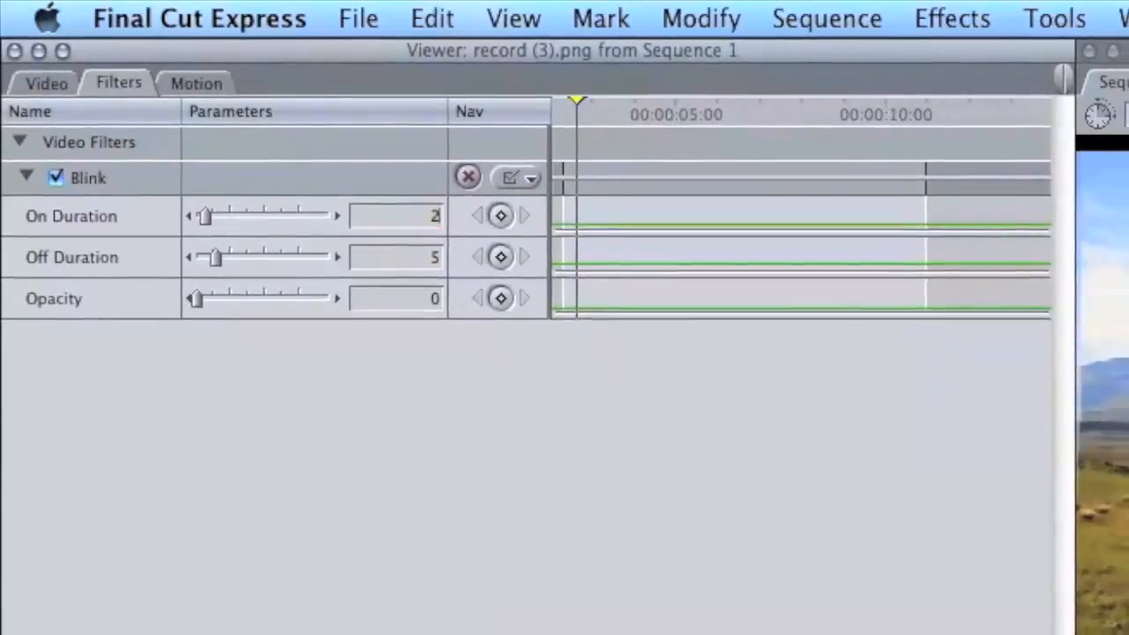
{"action": "left_click", "coordinate": [413, 255]}
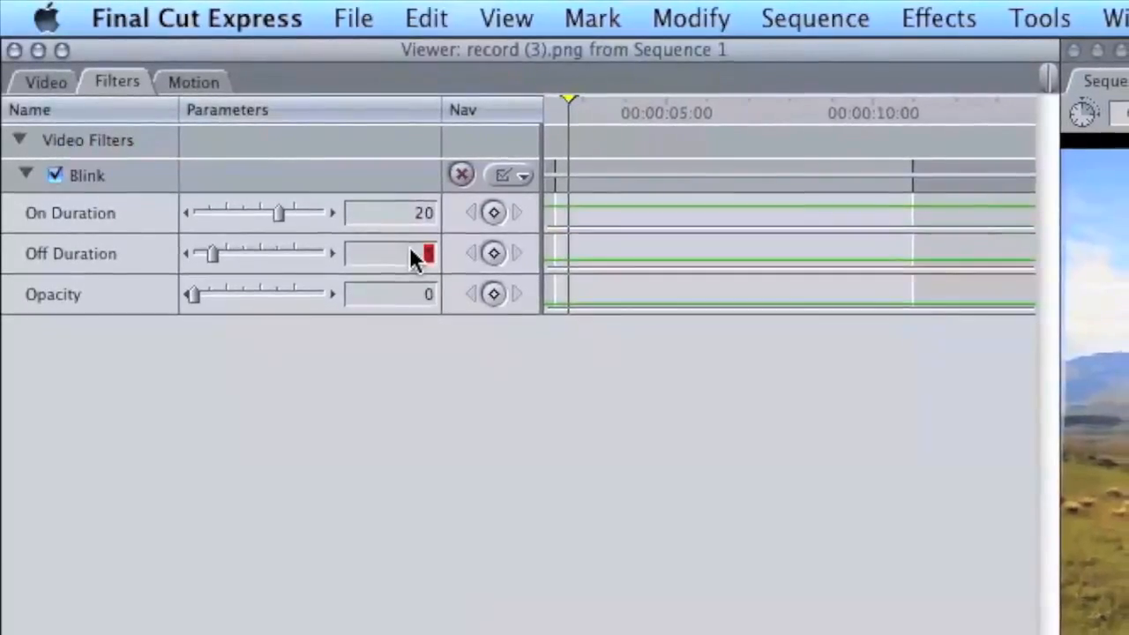
{"action": "type", "text": "20"}
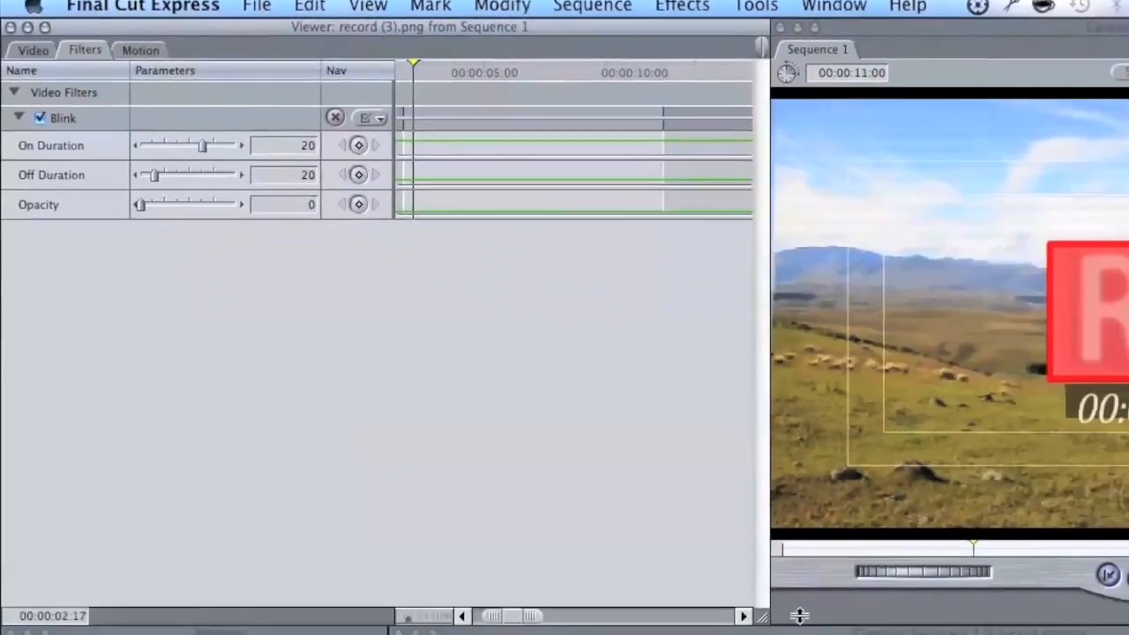
{"action": "left_click_drag", "start_coordinate": [570, 481], "coordinate": [704, 477]}
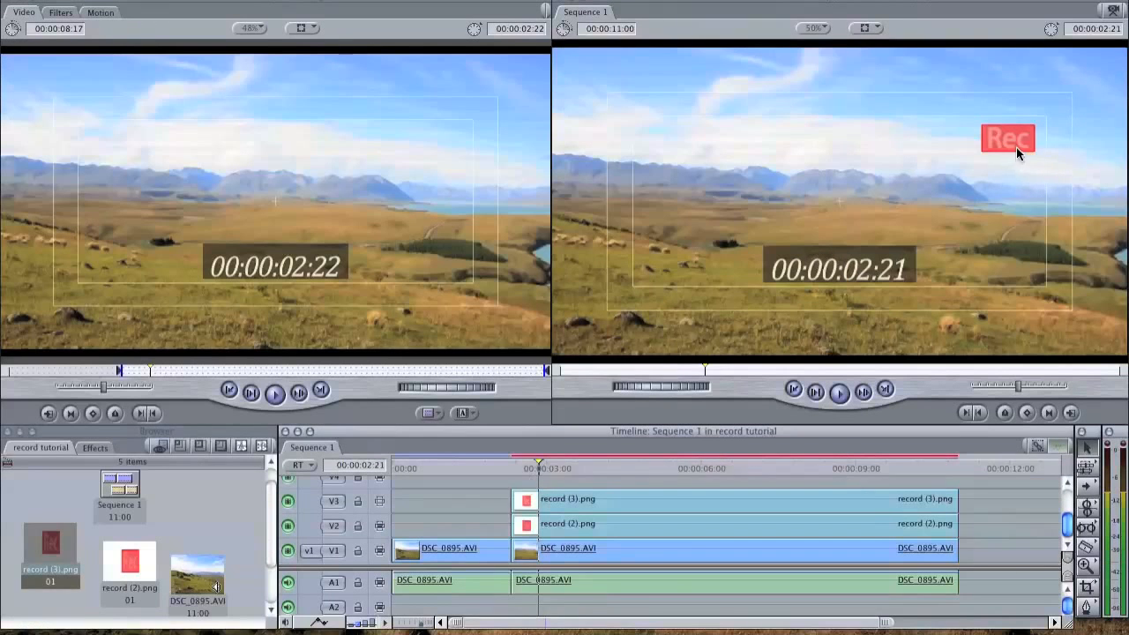
{"action": "mouse_move", "coordinate": [492, 467]}
{"action": "left_mouse_down"}
{"action": "mouse_move", "coordinate": [541, 475]}
{"action": "mouse_move", "coordinate": [486, 469]}
{"action": "mouse_move", "coordinate": [513, 470]}
{"action": "left_mouse_up"}
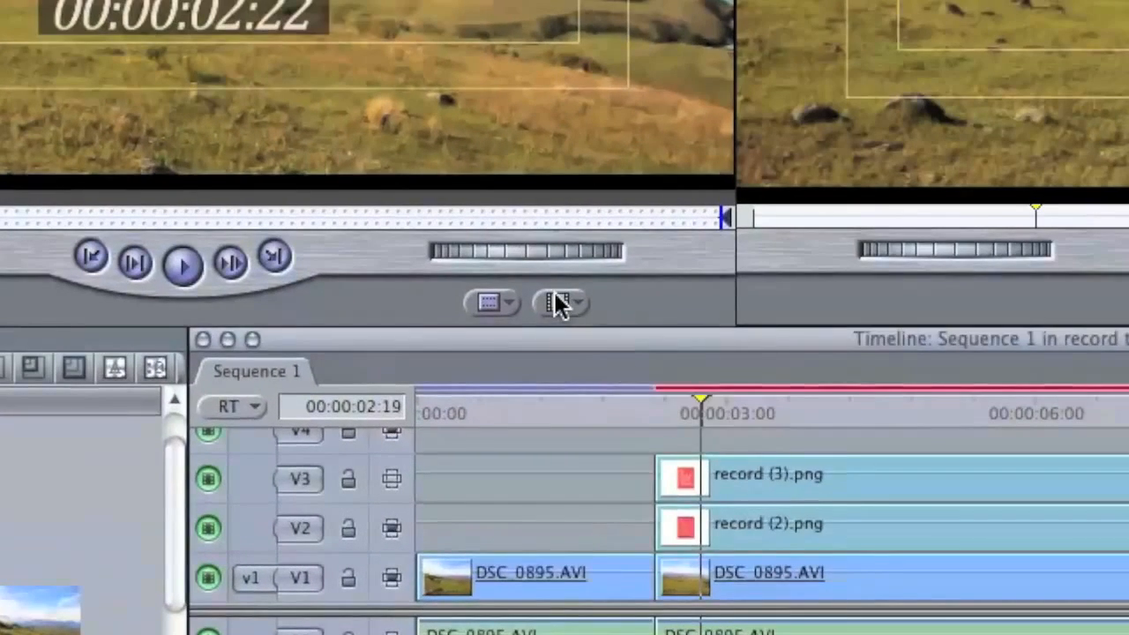
Step: Generate a Rectangle shape clip in the Viewer
{"action": "left_click", "coordinate": [462, 413]}
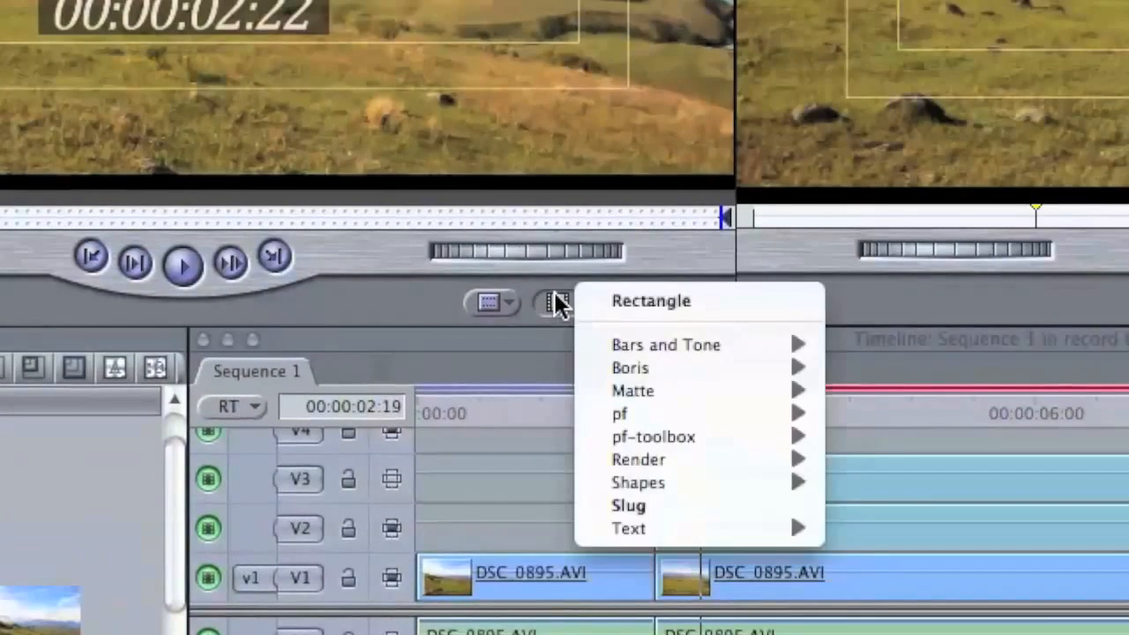
{"action": "mouse_move", "coordinate": [638, 483]}
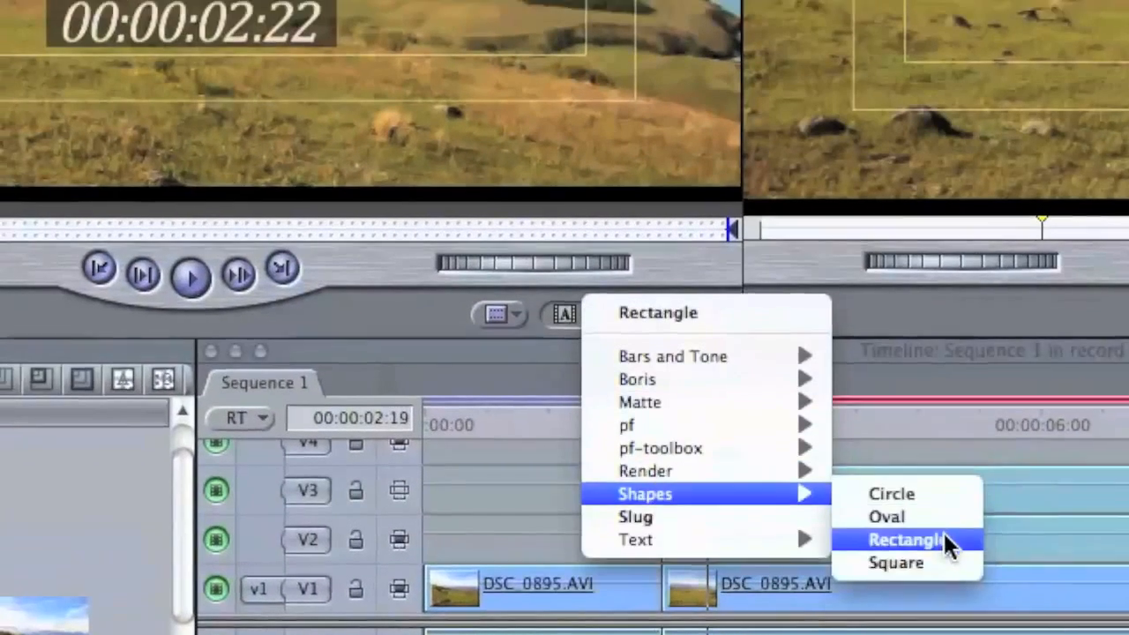
{"action": "left_click", "coordinate": [941, 532]}
Step: Set the Rectangle's Size to 150%, Softness to 100%, Aspect to 10 and motion Scale to 1000 so white fills the frame
{"action": "left_click", "coordinate": [107, 65]}
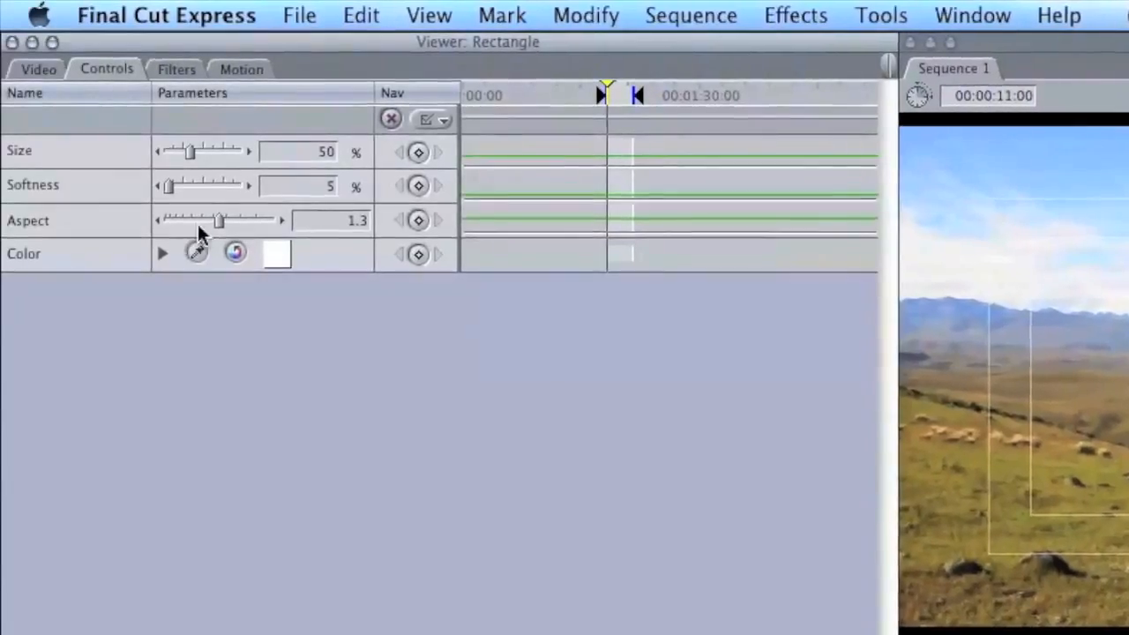
{"action": "left_click_drag", "start_coordinate": [194, 155], "coordinate": [282, 158]}
{"action": "left_click_drag", "start_coordinate": [173, 186], "coordinate": [266, 189]}
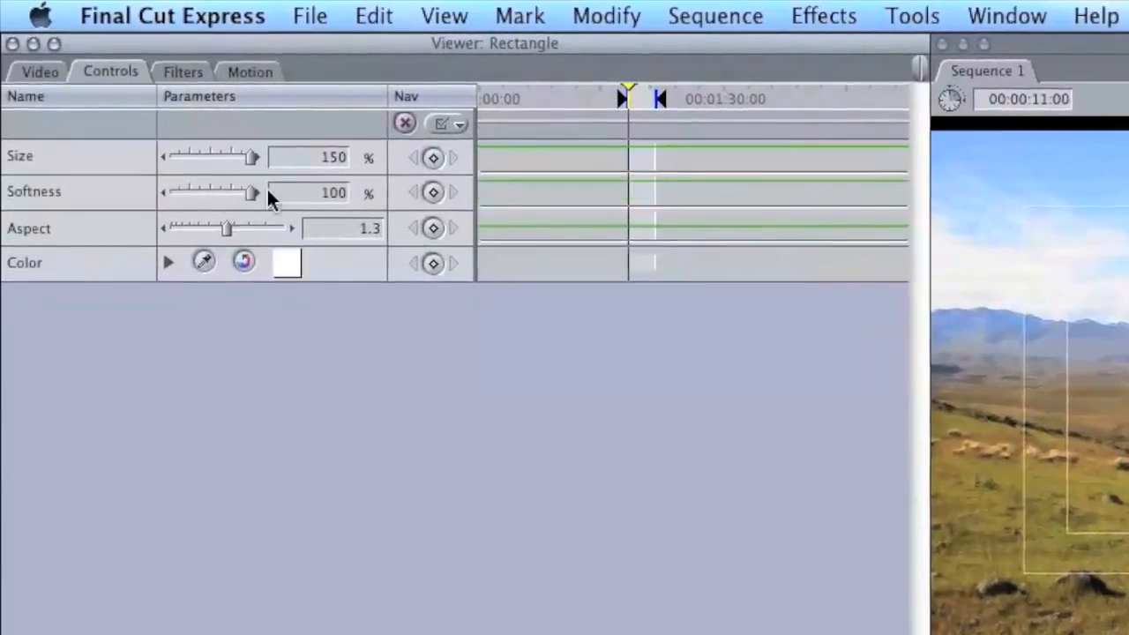
{"action": "left_click_drag", "start_coordinate": [225, 230], "coordinate": [343, 239]}
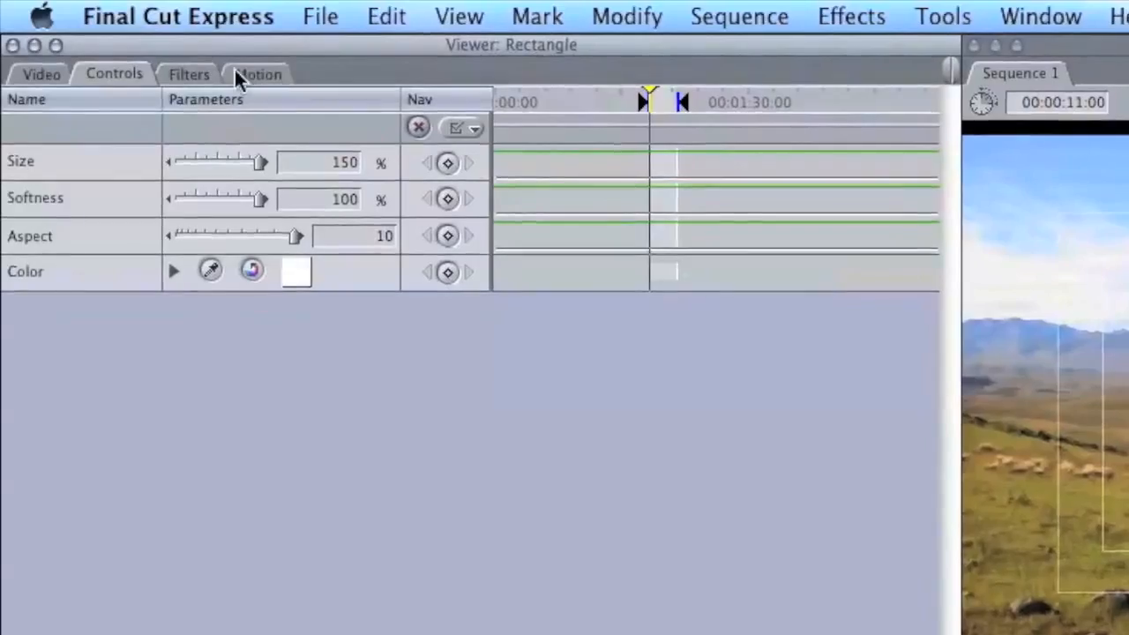
{"action": "left_click", "coordinate": [254, 76]}
{"action": "left_click_drag", "start_coordinate": [221, 162], "coordinate": [412, 158]}
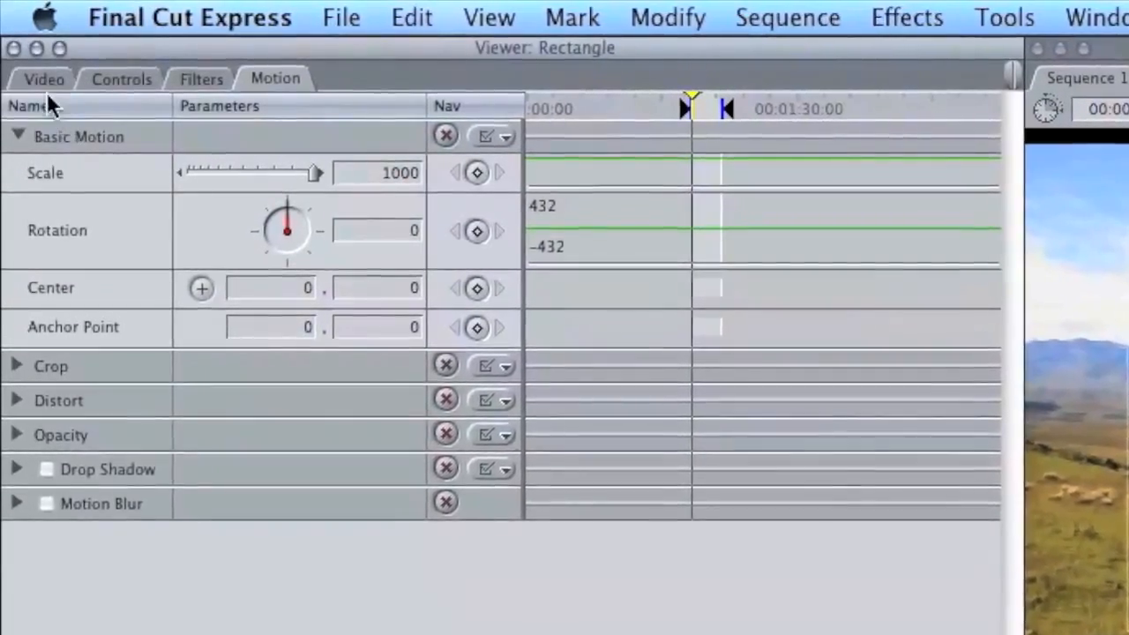
Step: Place the Rectangle on the track above record (3).png at the start of the overlays and add a Cross Dissolve at its end
{"action": "left_click", "coordinate": [42, 78]}
{"action": "left_click_drag", "start_coordinate": [181, 97], "coordinate": [639, 455]}
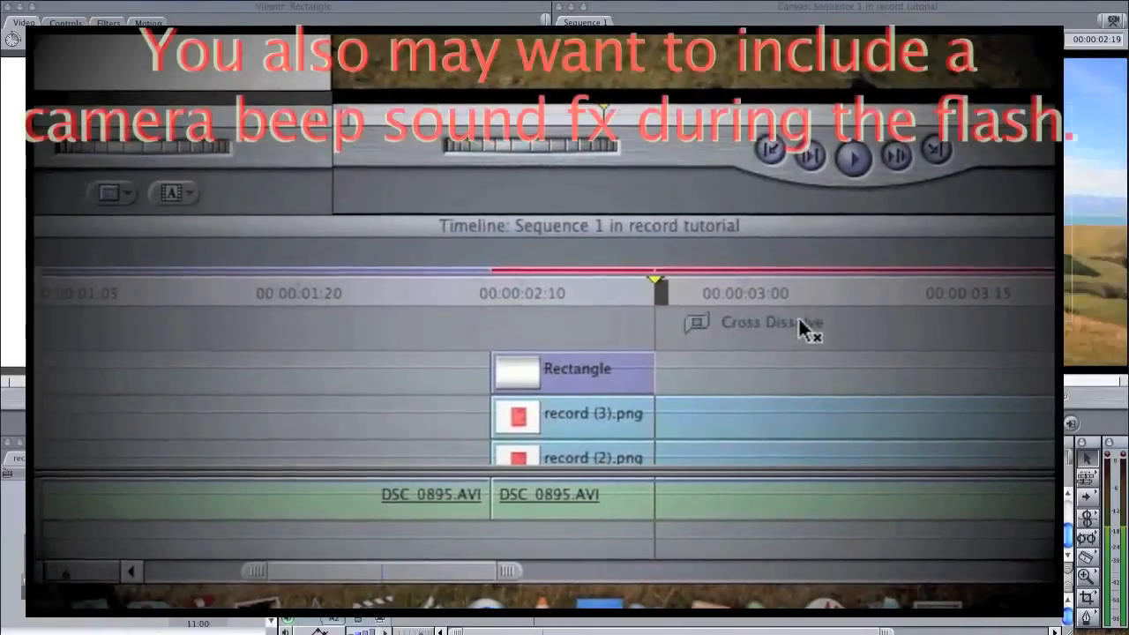
{"action": "left_click_drag", "start_coordinate": [798, 316], "coordinate": [668, 396]}
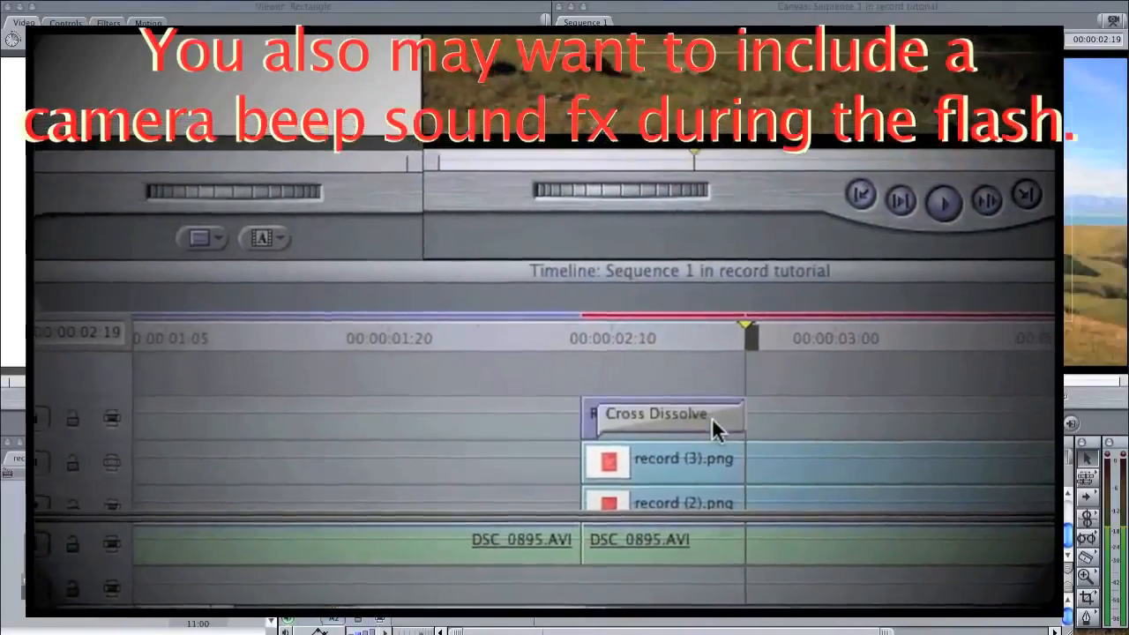